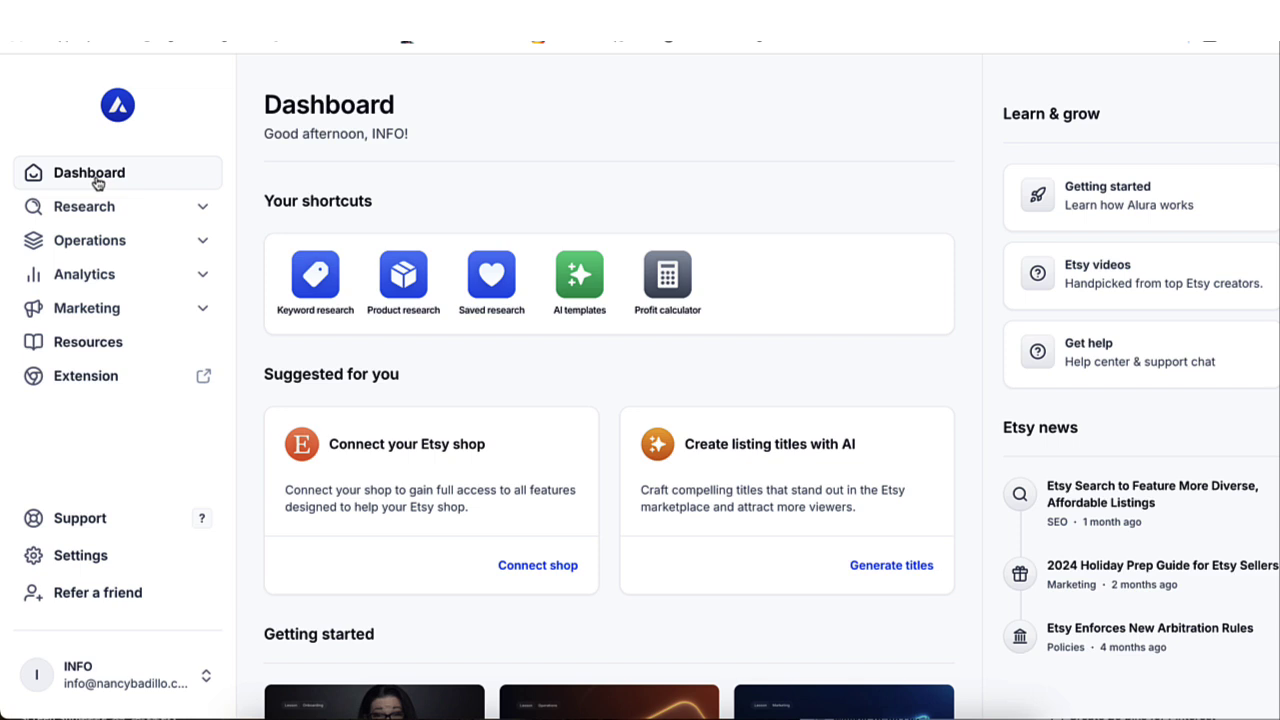
# Open the keyword research tool and look through the list of trending keywords.
pyautogui.click(112, 218)
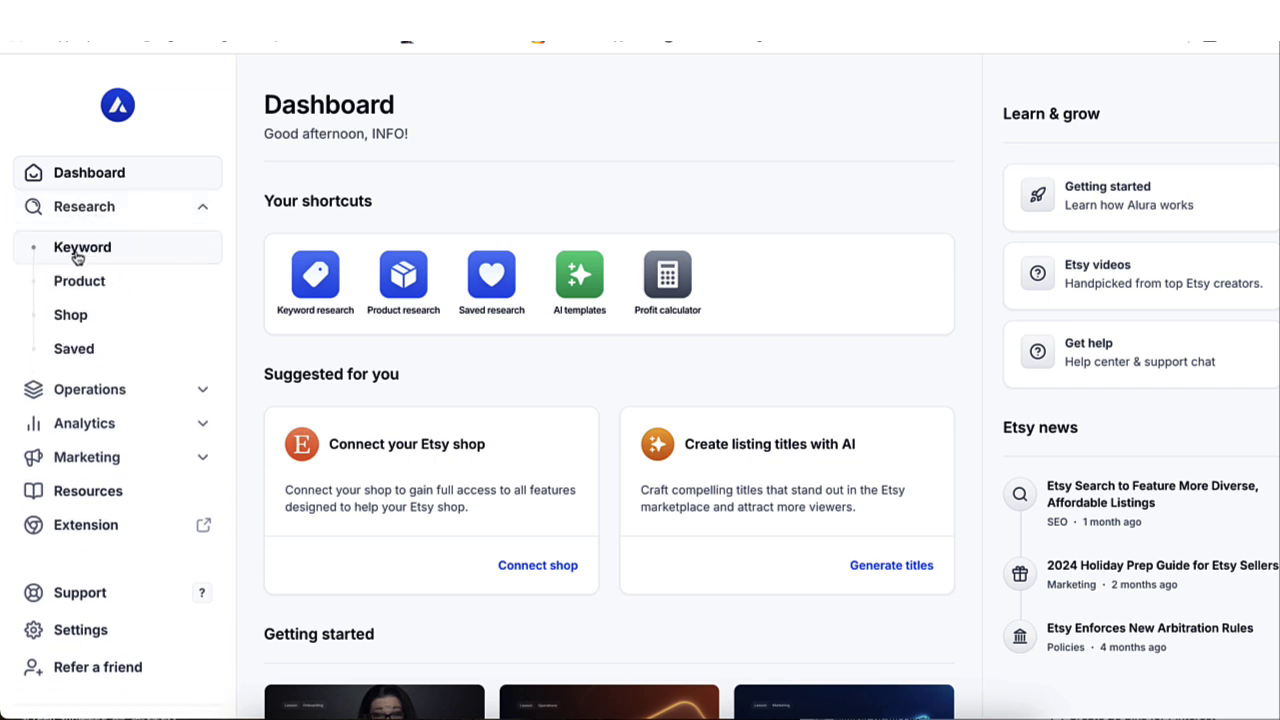
pyautogui.click(78, 252)
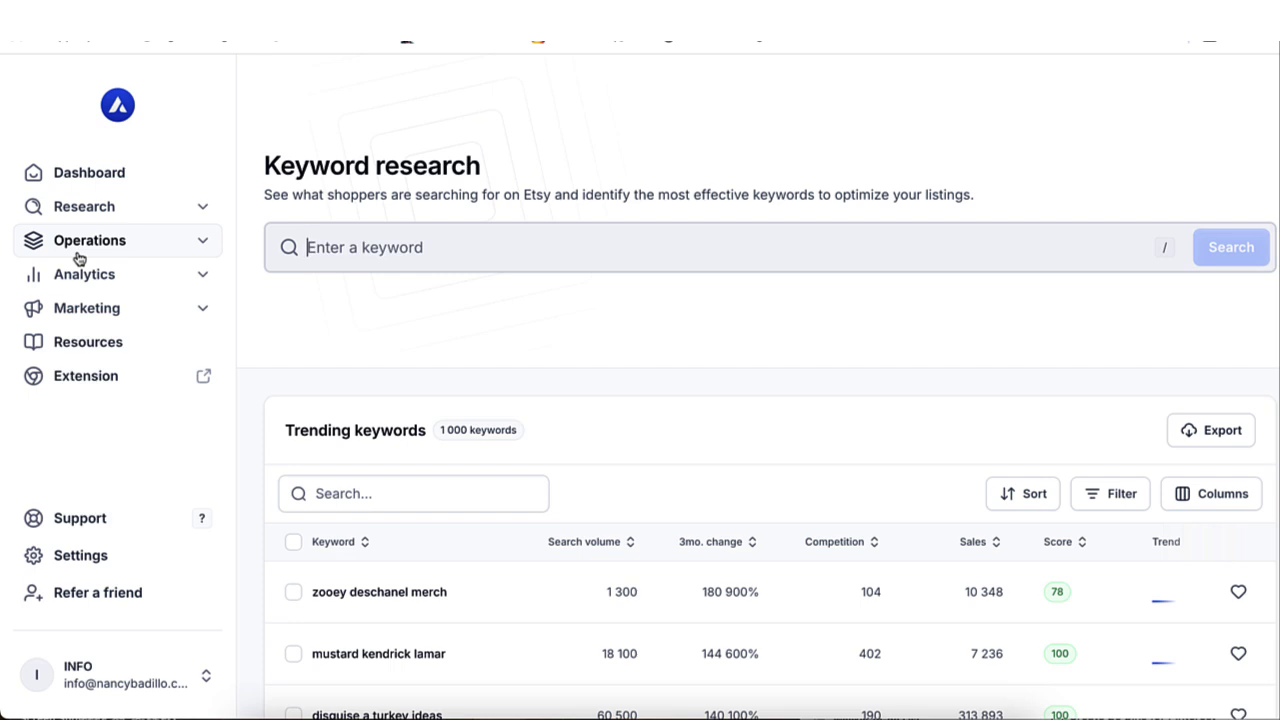
pyautogui.scroll(-2, 461, 447)
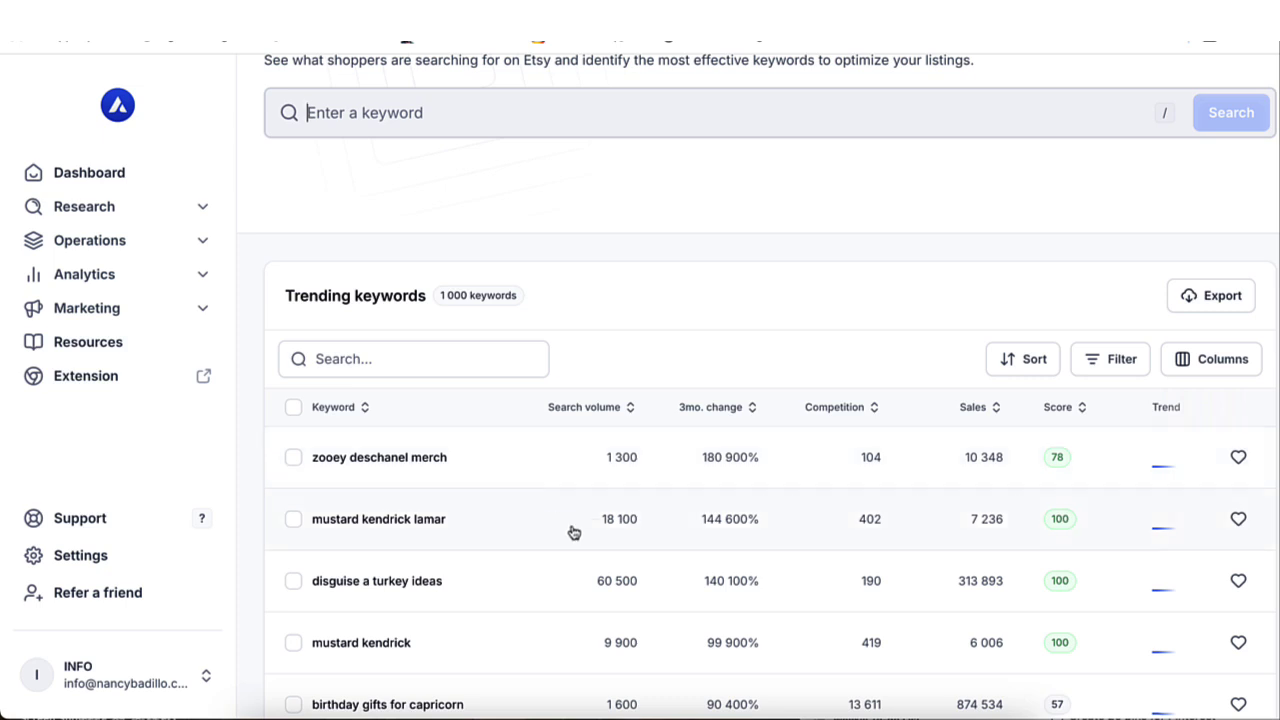
pyautogui.scroll(-2, 573, 532)
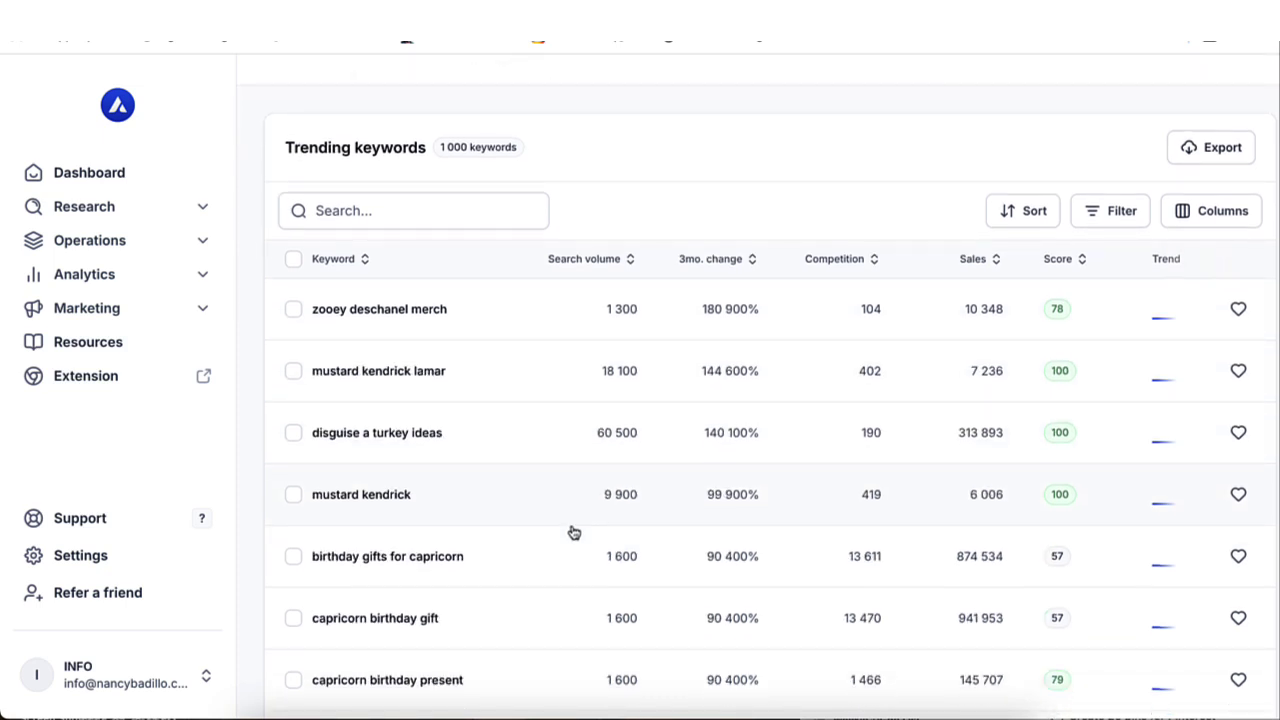
pyautogui.scroll(-1, 576, 480)
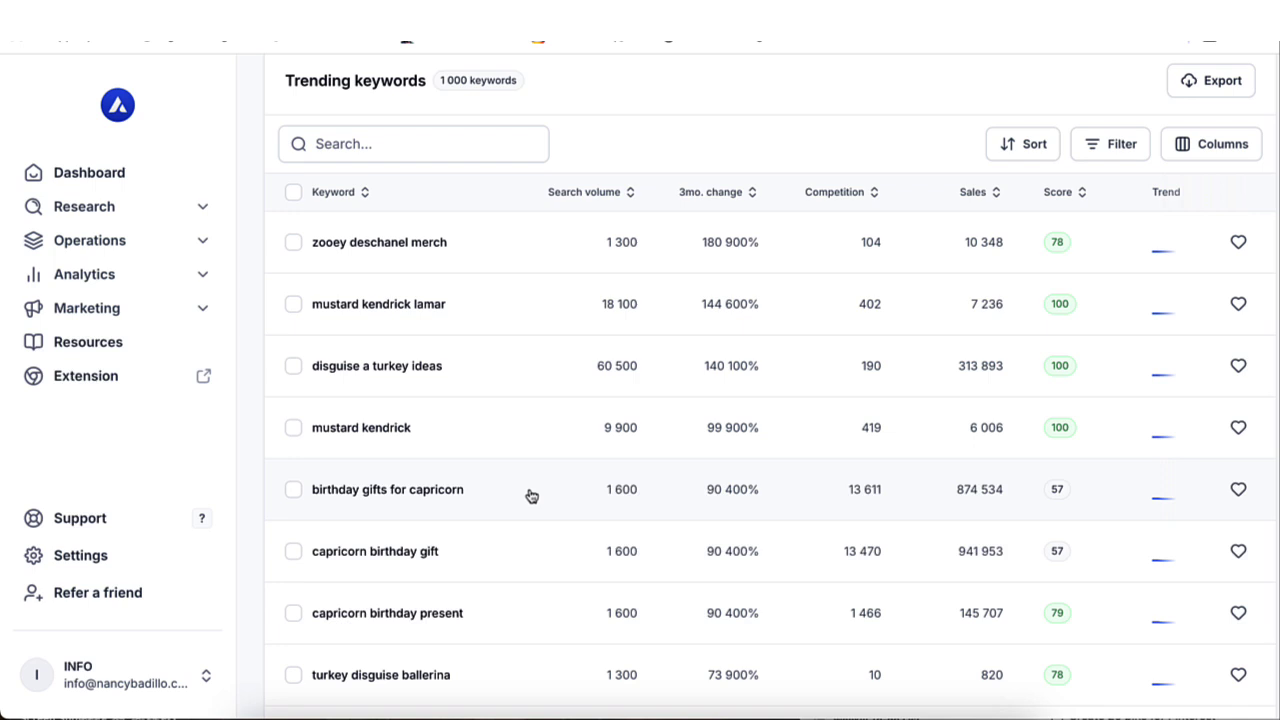
pyautogui.scroll(-1, 534, 492)
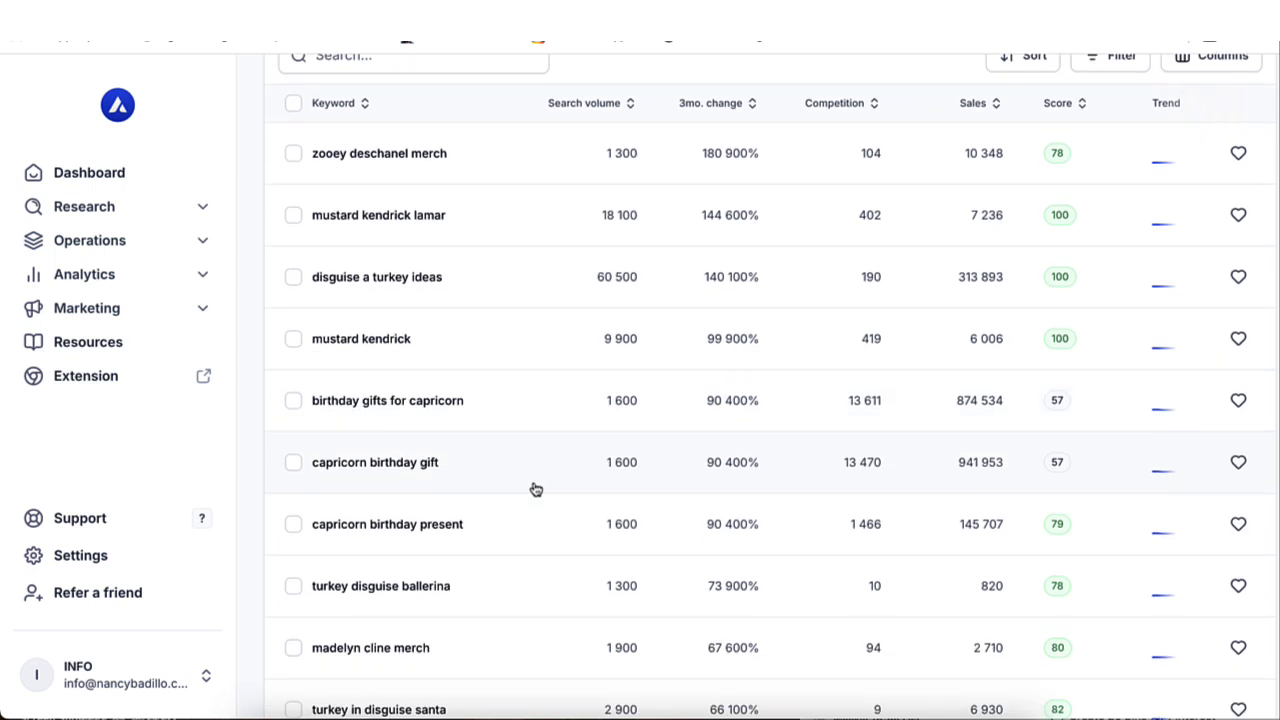
pyautogui.scroll(1, 415, 318)
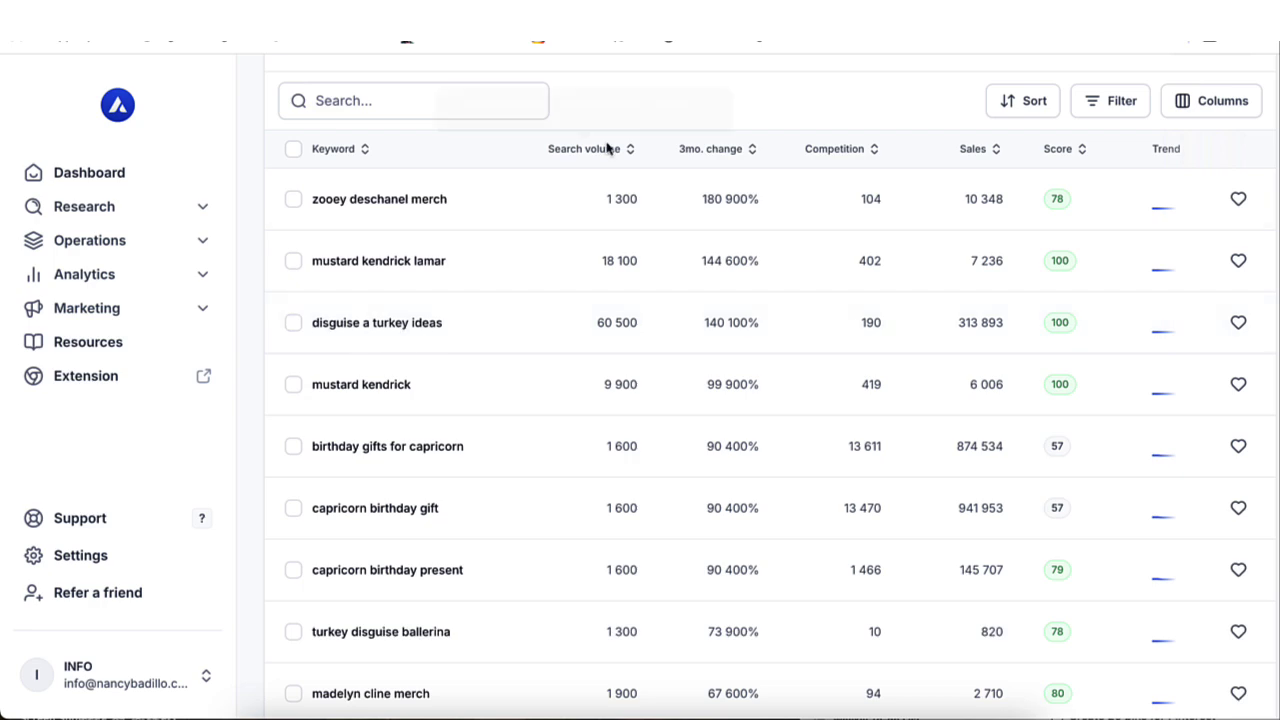
# Switch to Etsy and browse the product listings for "disguise a turkey ideas".
pyautogui.click(526, 322)
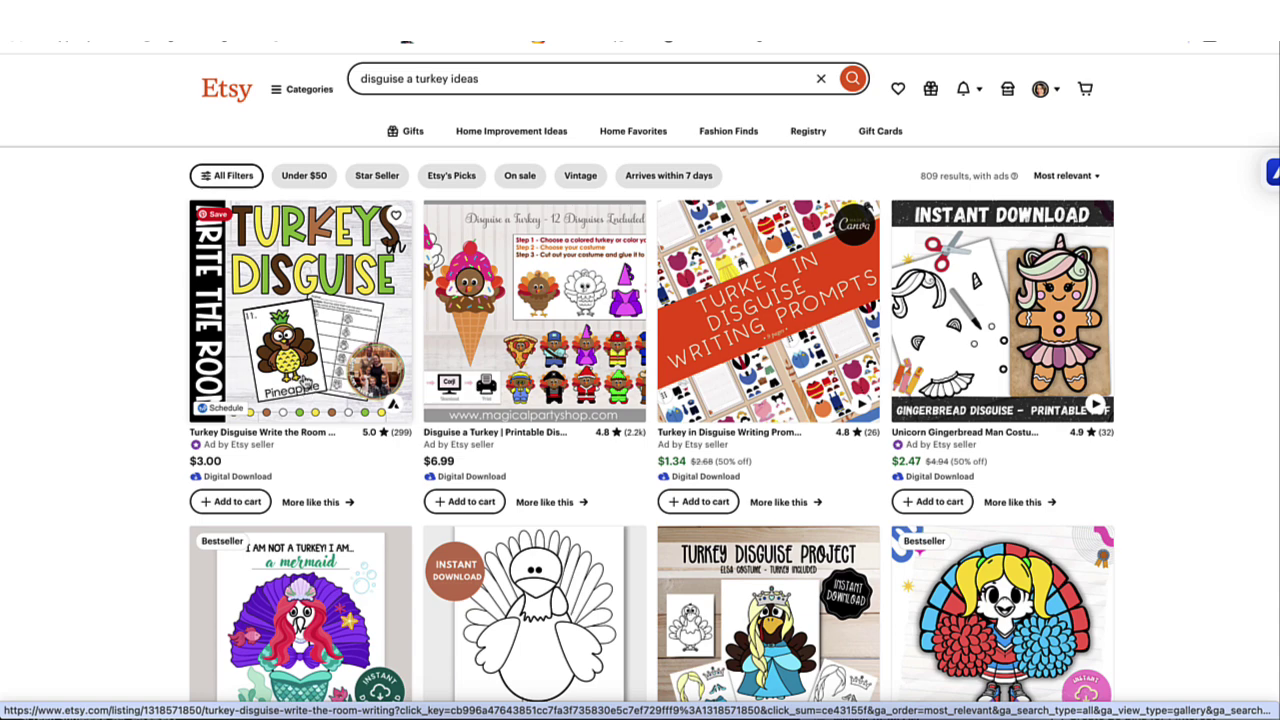
pyautogui.scroll(-3, 374, 380)
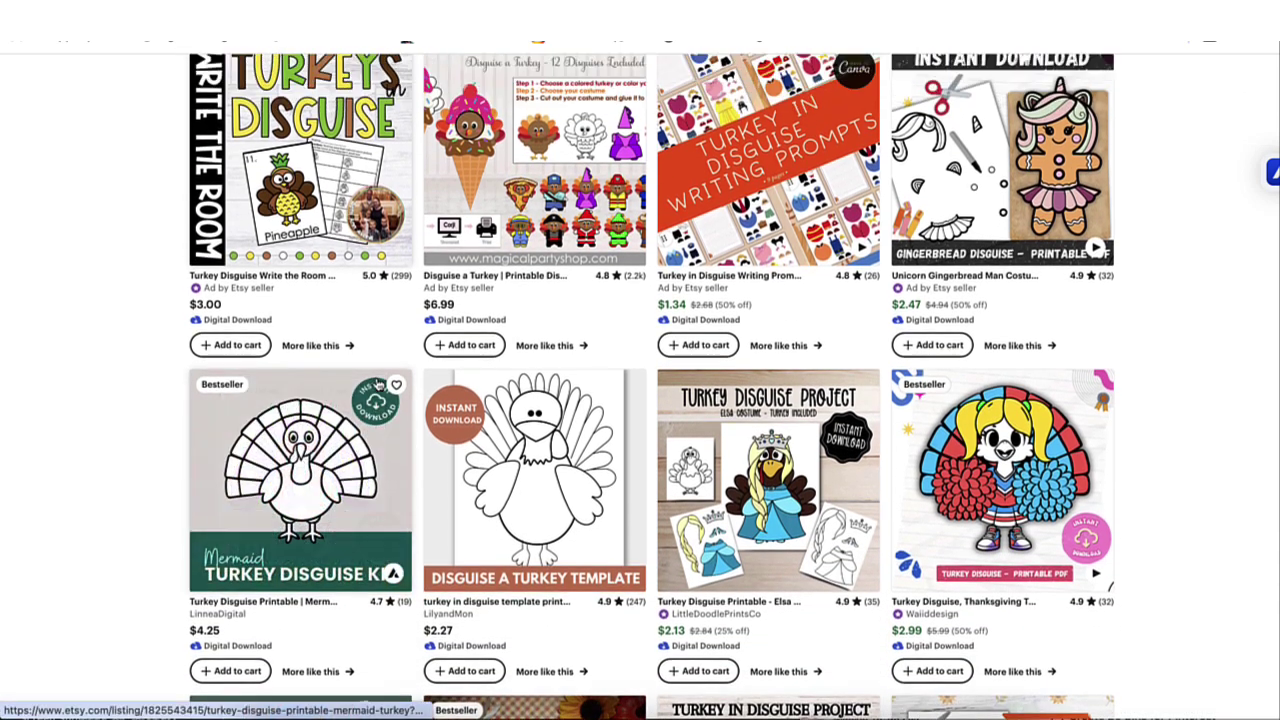
pyautogui.scroll(3, 355, 310)
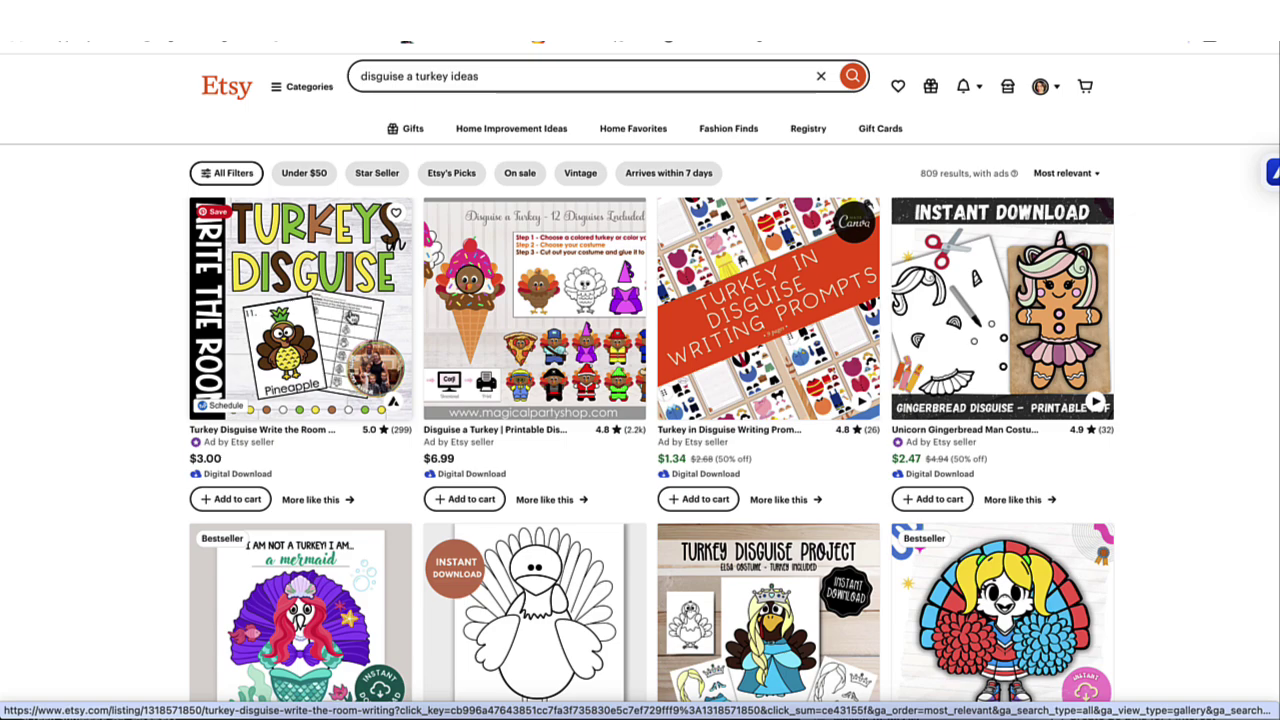
pyautogui.scroll(-3, 345, 314)
pyautogui.scroll(-3, 370, 340)
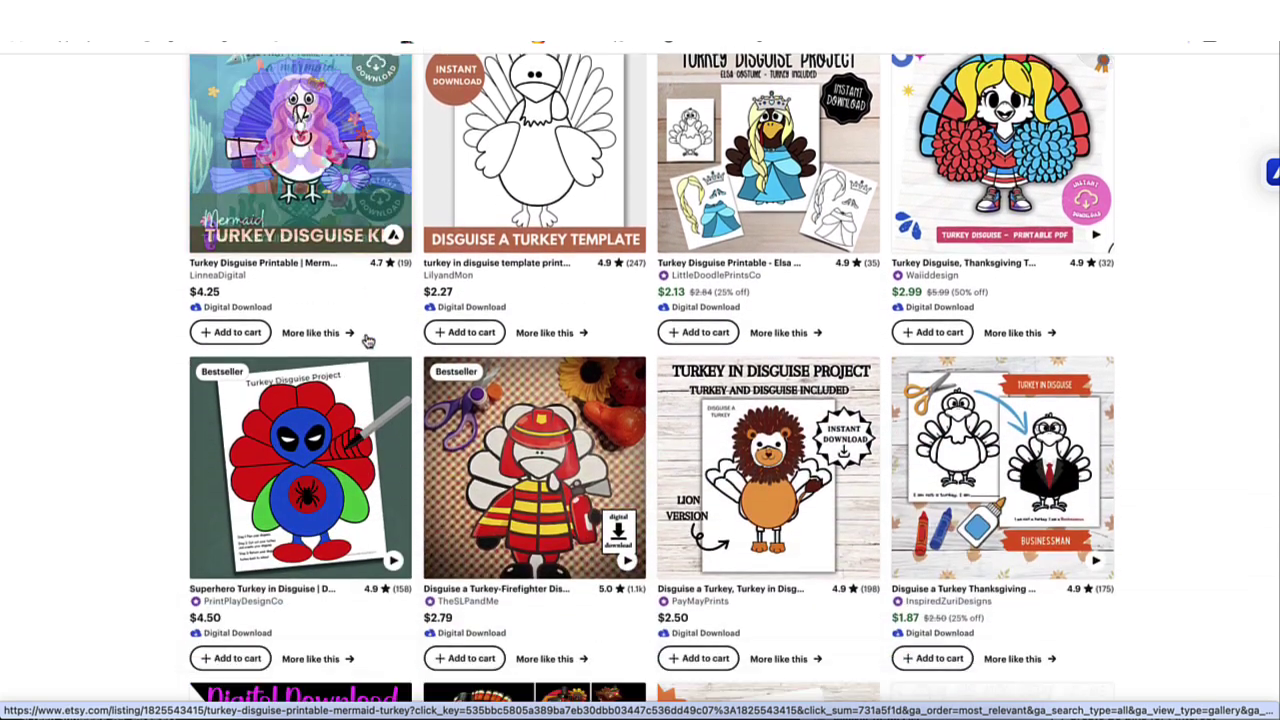
pyautogui.scroll(1, 560, 335)
pyautogui.scroll(5, 832, 220)
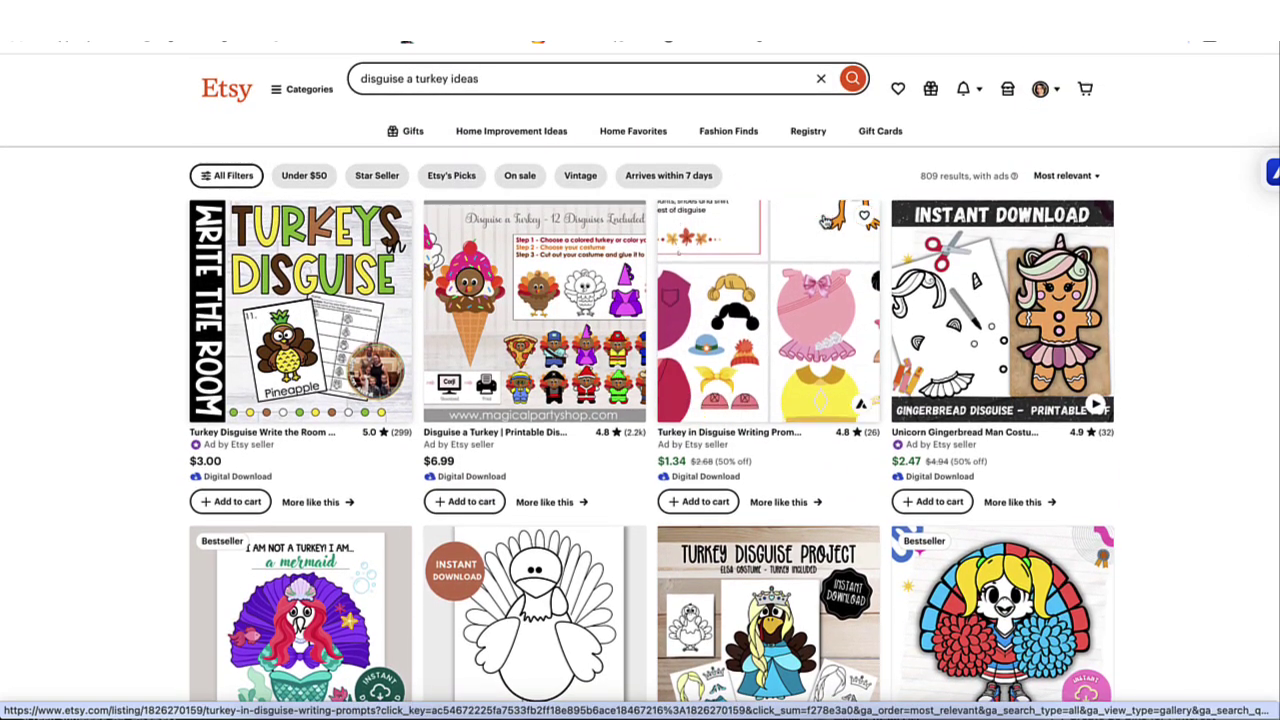
# Return to Alura's trending keywords, open the overview for "disguise a turkey ideas" and inspect its search volume chart.
pyautogui.click(405, 42)
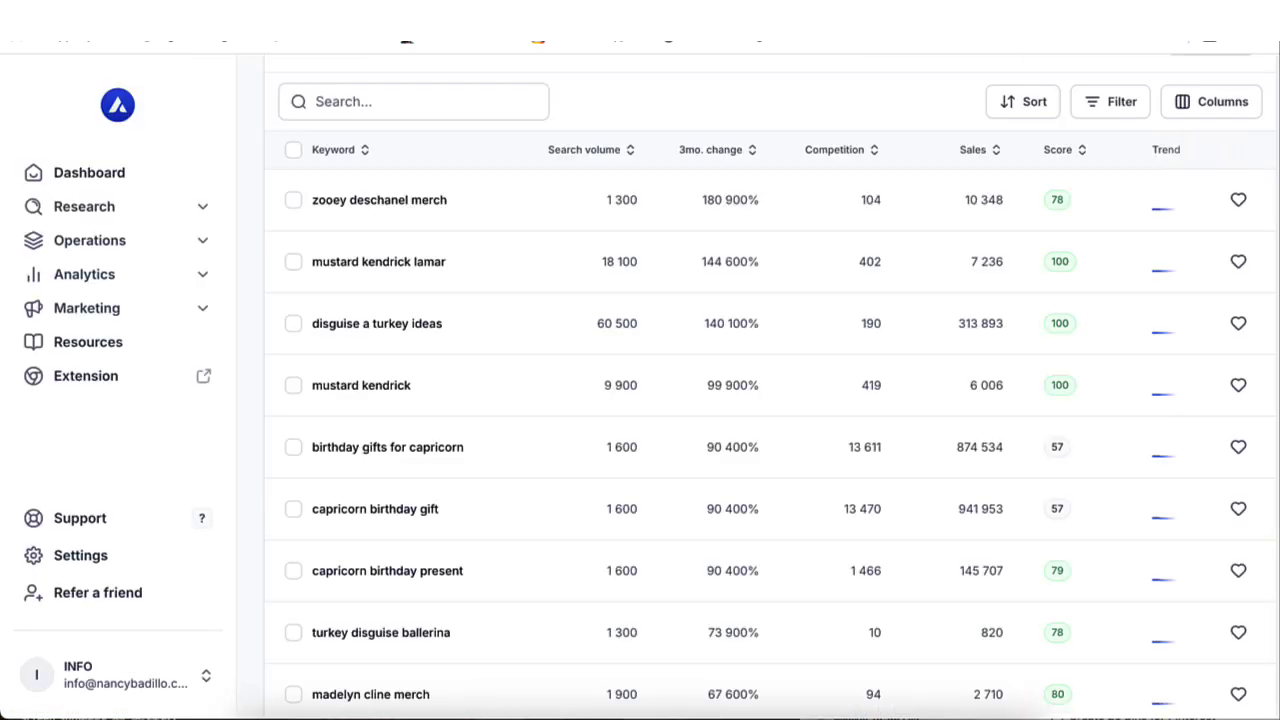
pyautogui.scroll(-1, 408, 383)
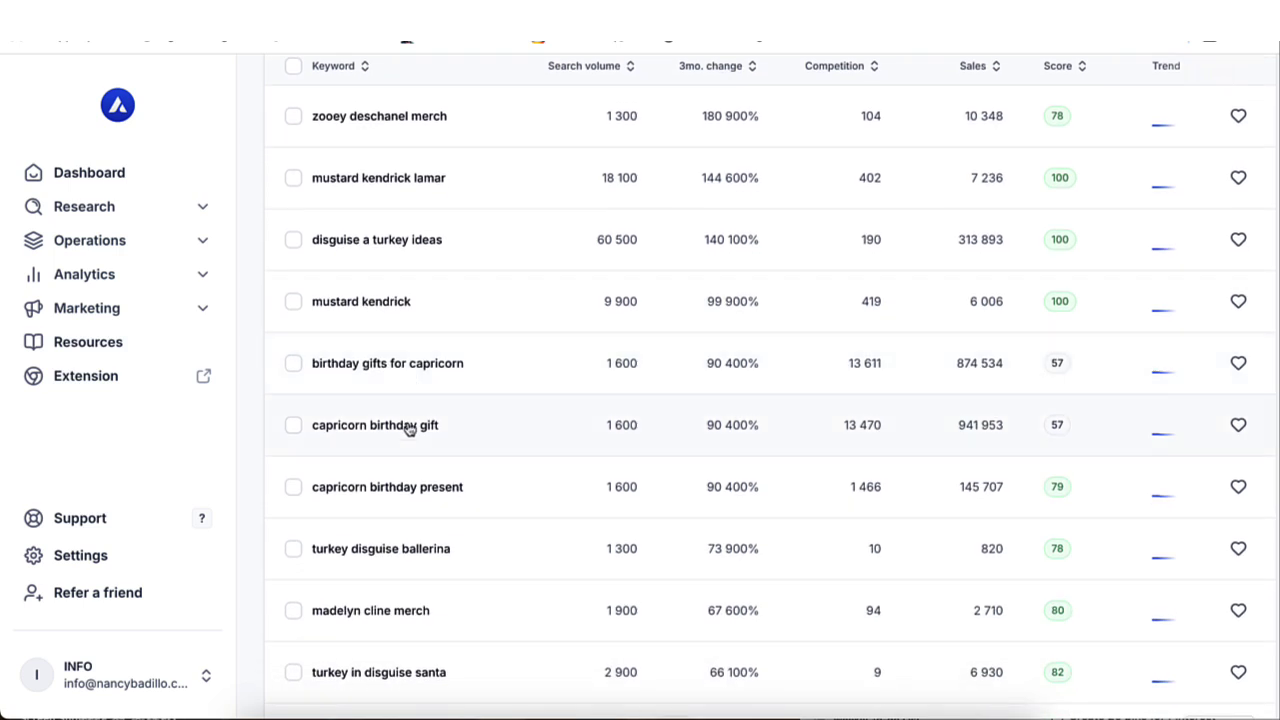
pyautogui.scroll(-2, 397, 555)
pyautogui.scroll(3, 393, 494)
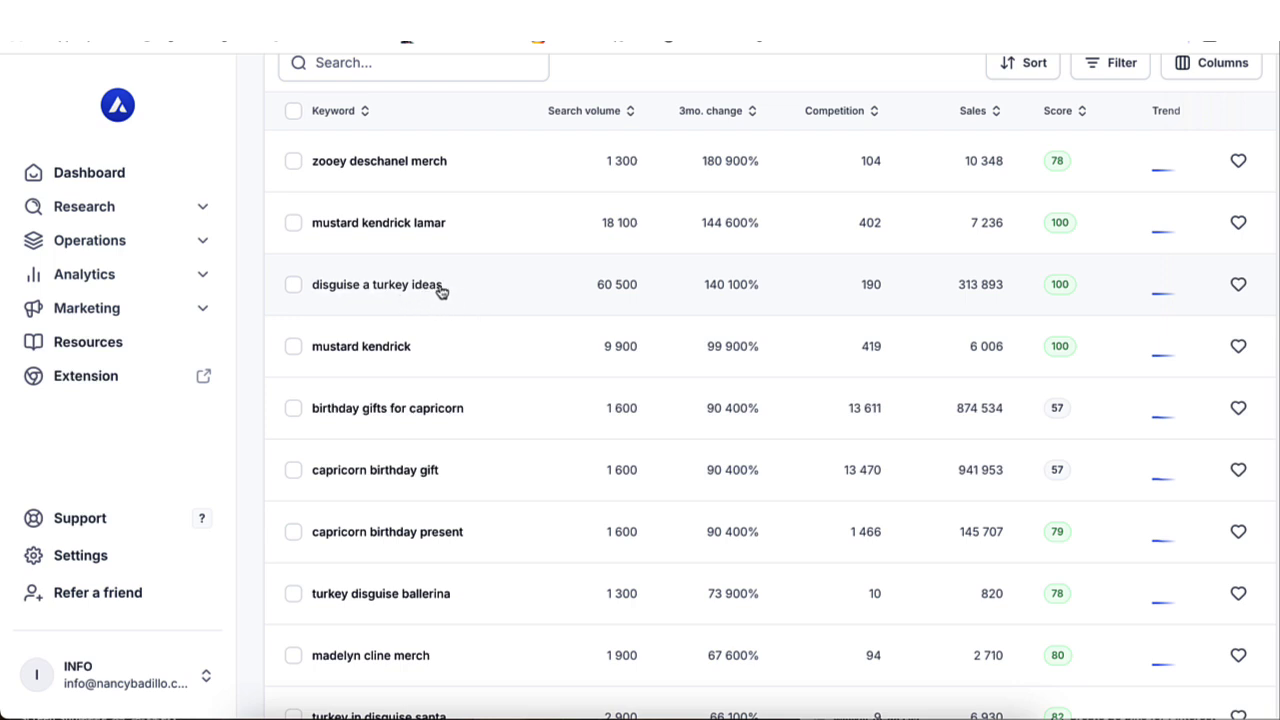
pyautogui.click(386, 289)
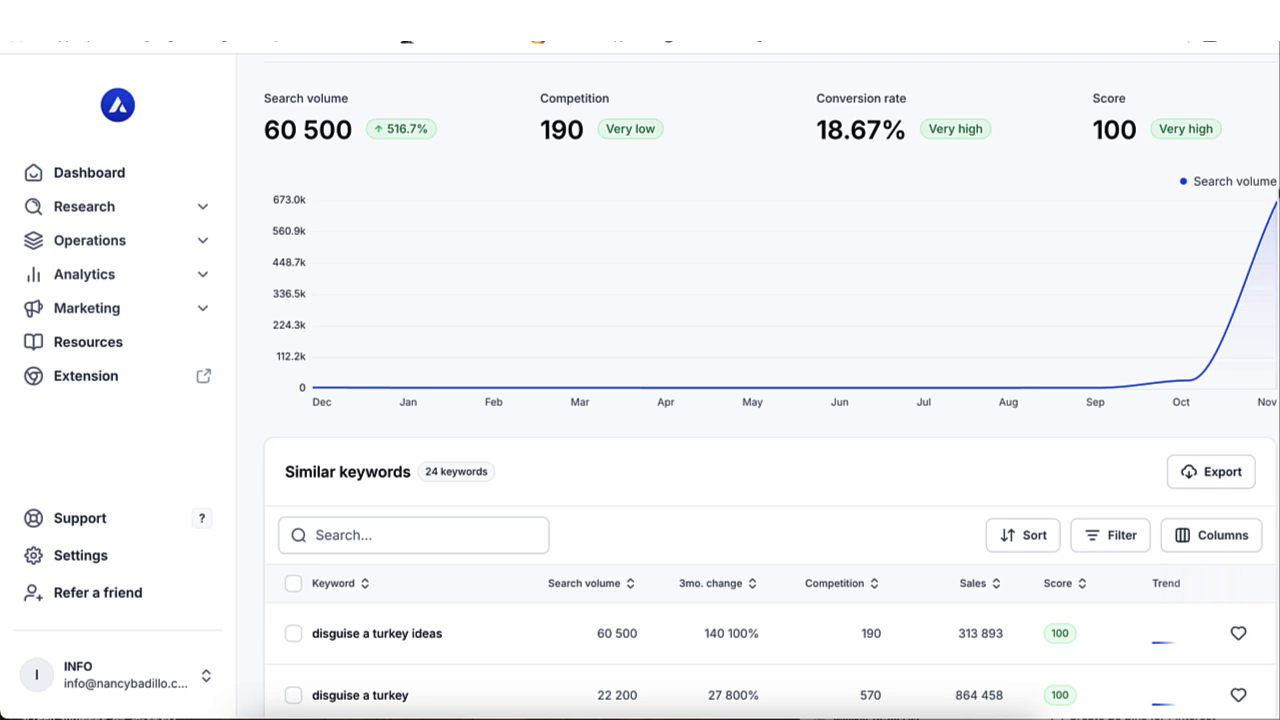
pyautogui.scroll(-1, 789, 523)
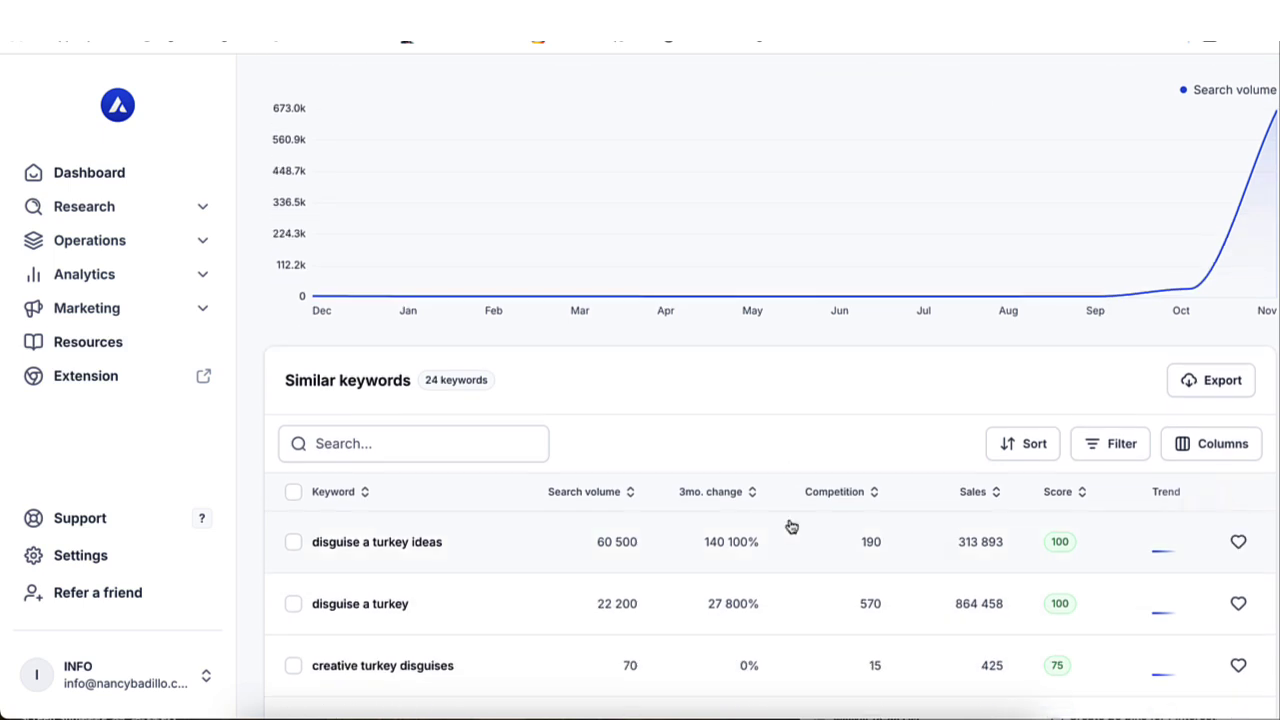
pyautogui.scroll(2, 945, 385)
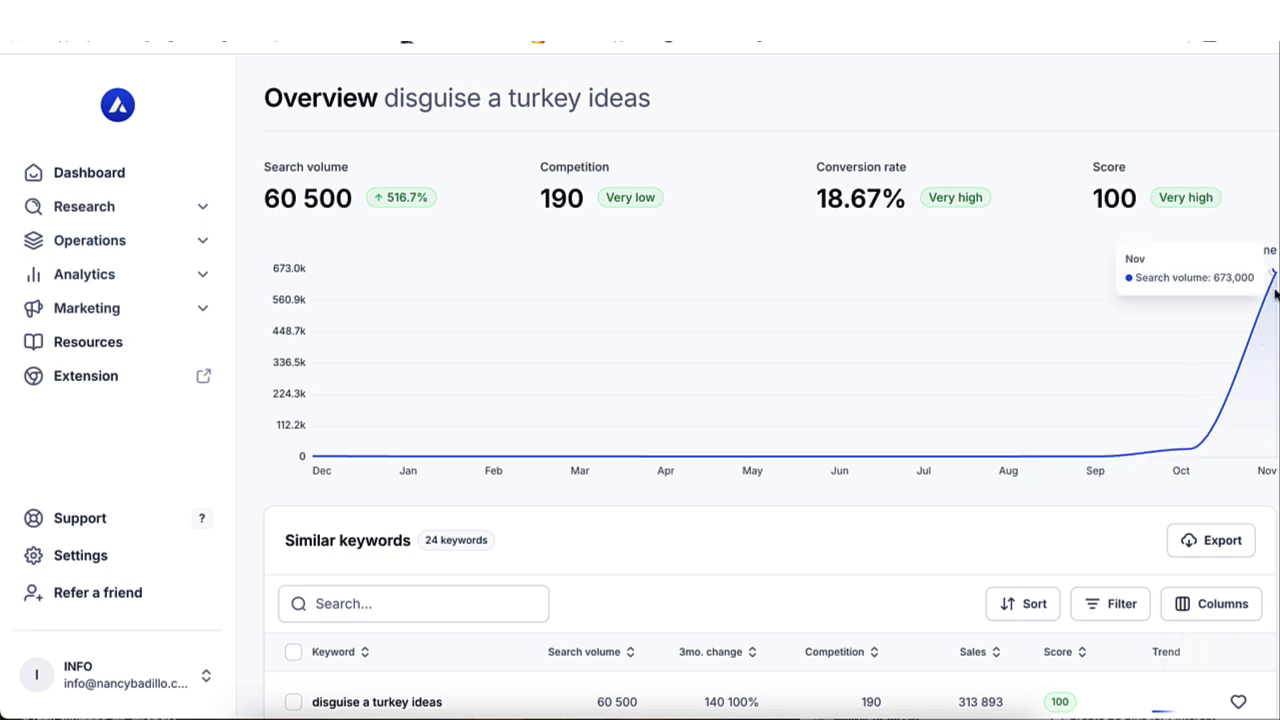
# Sort the similar keywords by search volume in descending order.
pyautogui.scroll(-3, 984, 425)
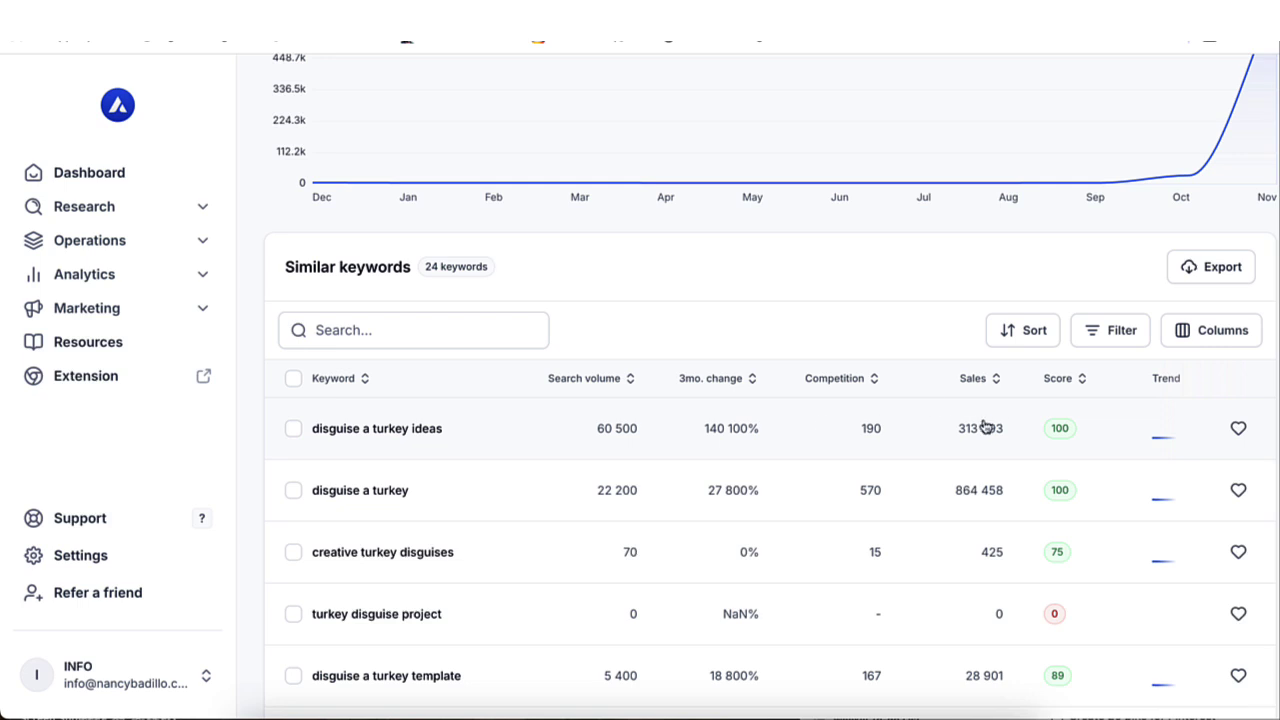
pyautogui.scroll(-1, 455, 438)
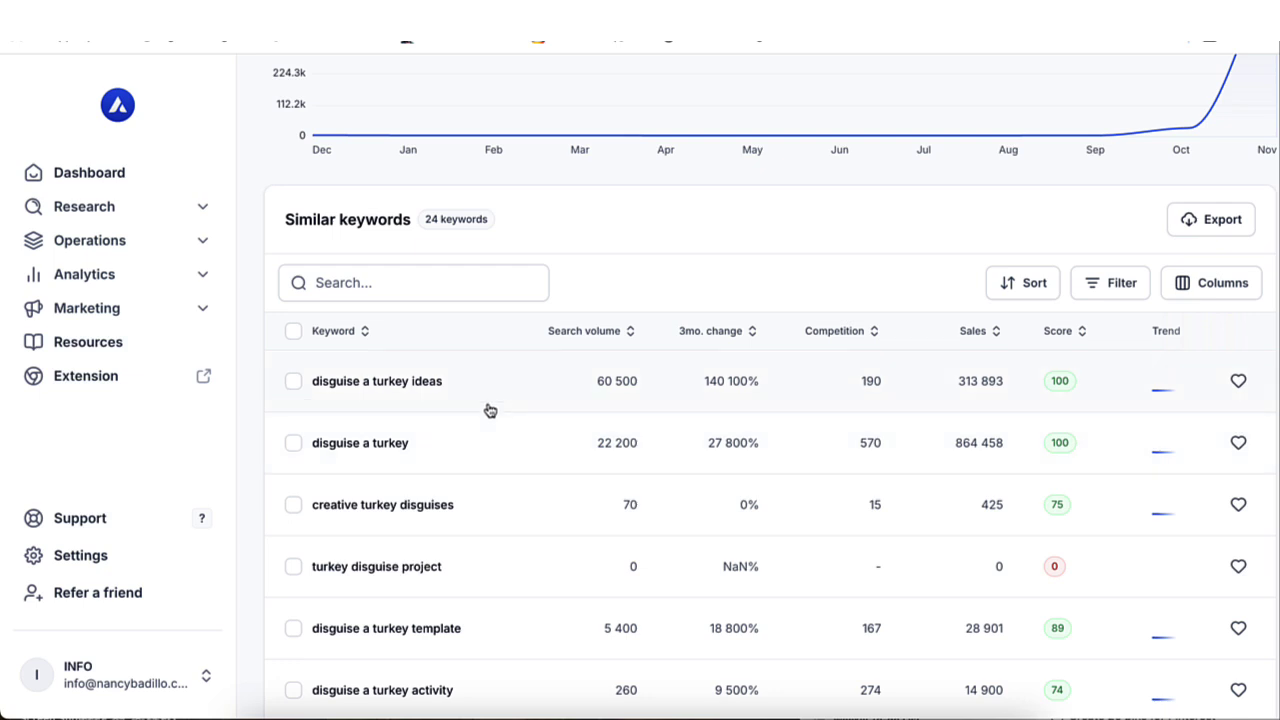
pyautogui.click(593, 331)
pyautogui.scroll(-1, 606, 430)
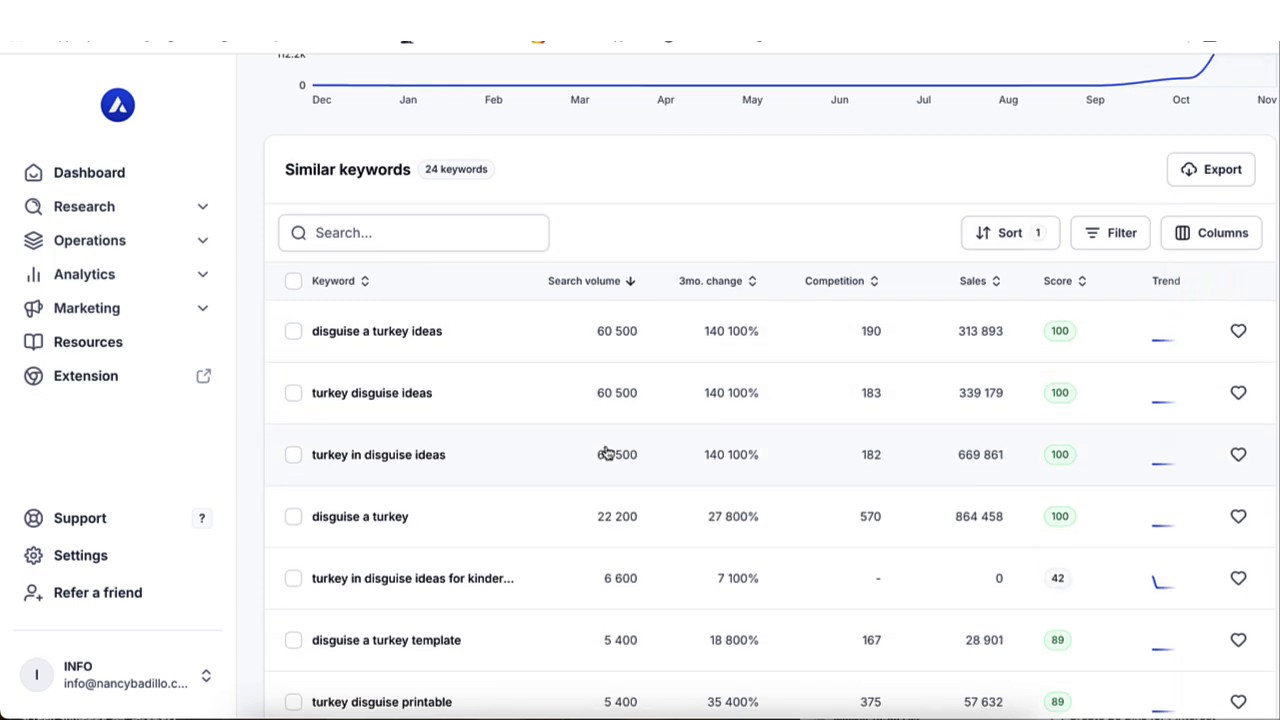
pyautogui.click(591, 282)
pyautogui.click(594, 283)
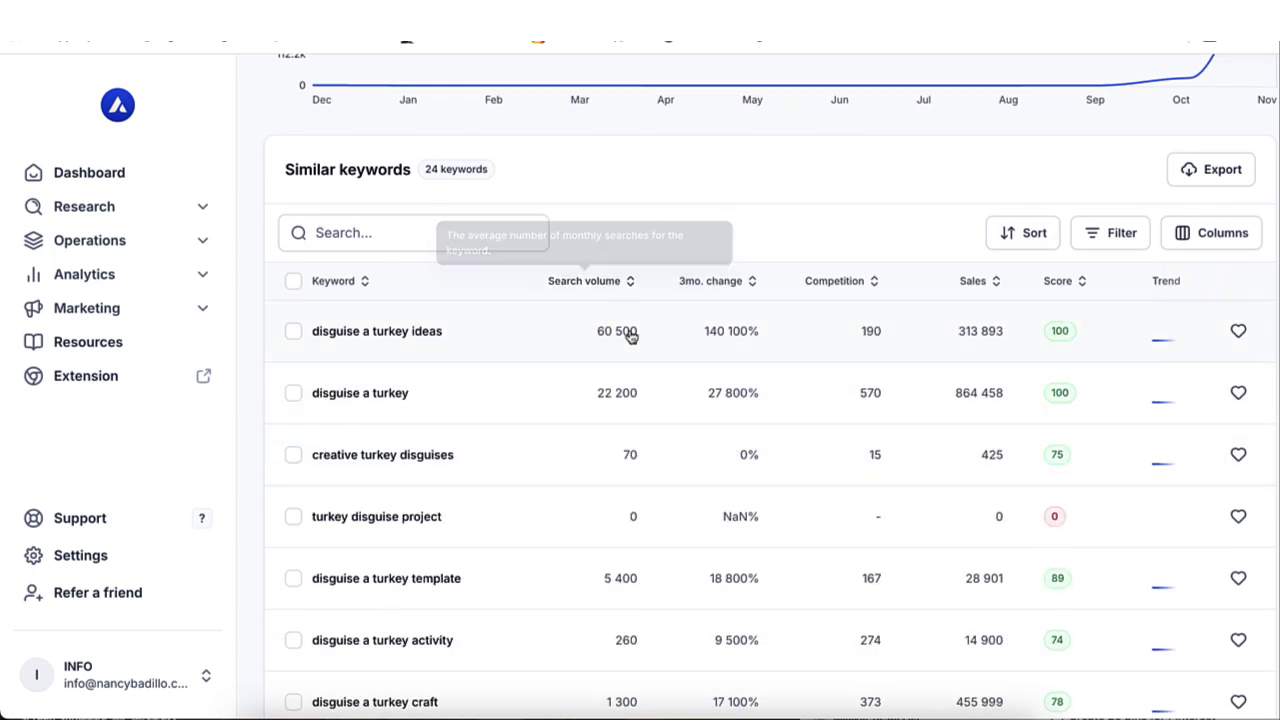
pyautogui.click(605, 285)
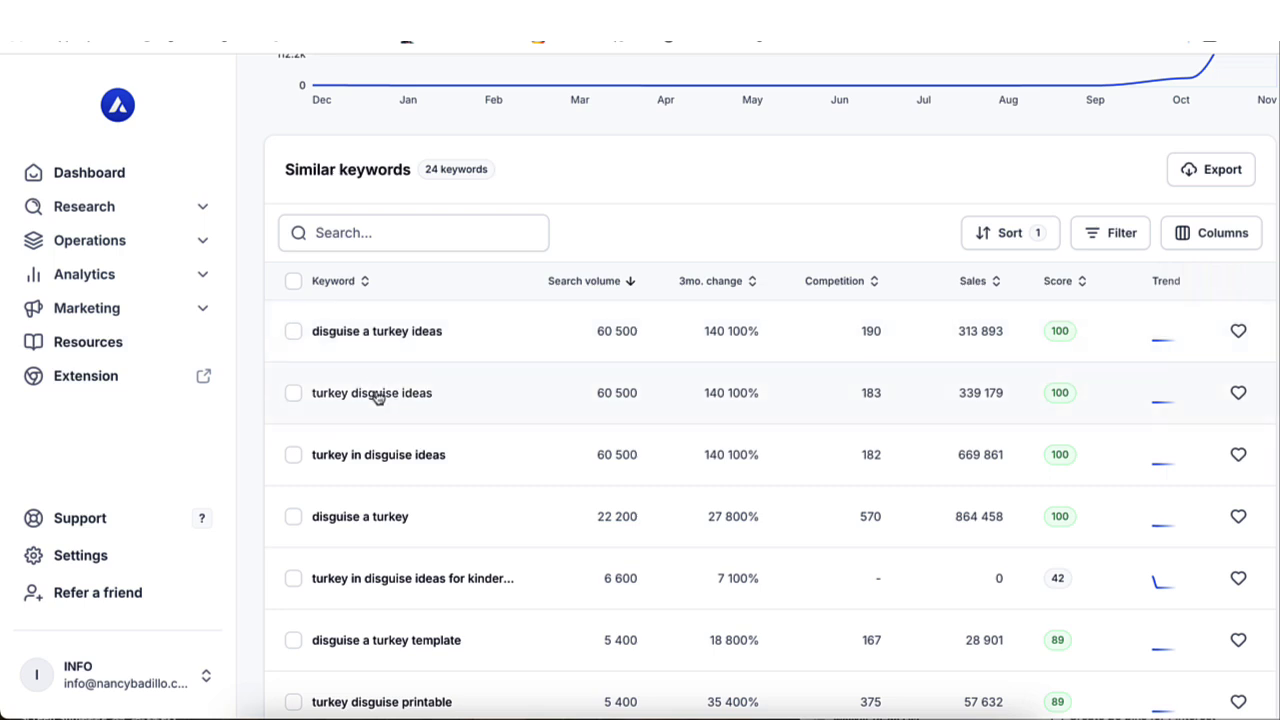
# Examine the sorted similar keywords, comparing their search volume, competition, sales and score.
pyautogui.scroll(-1, 398, 476)
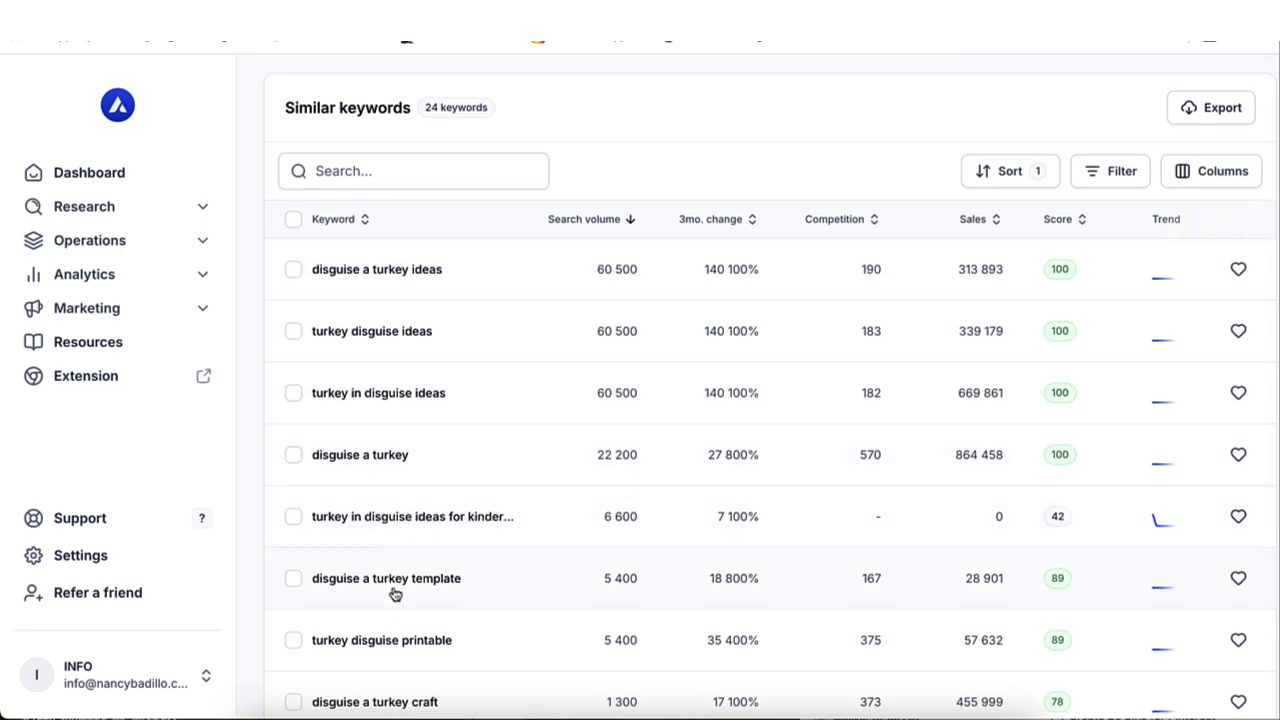
pyautogui.scroll(-4, 402, 600)
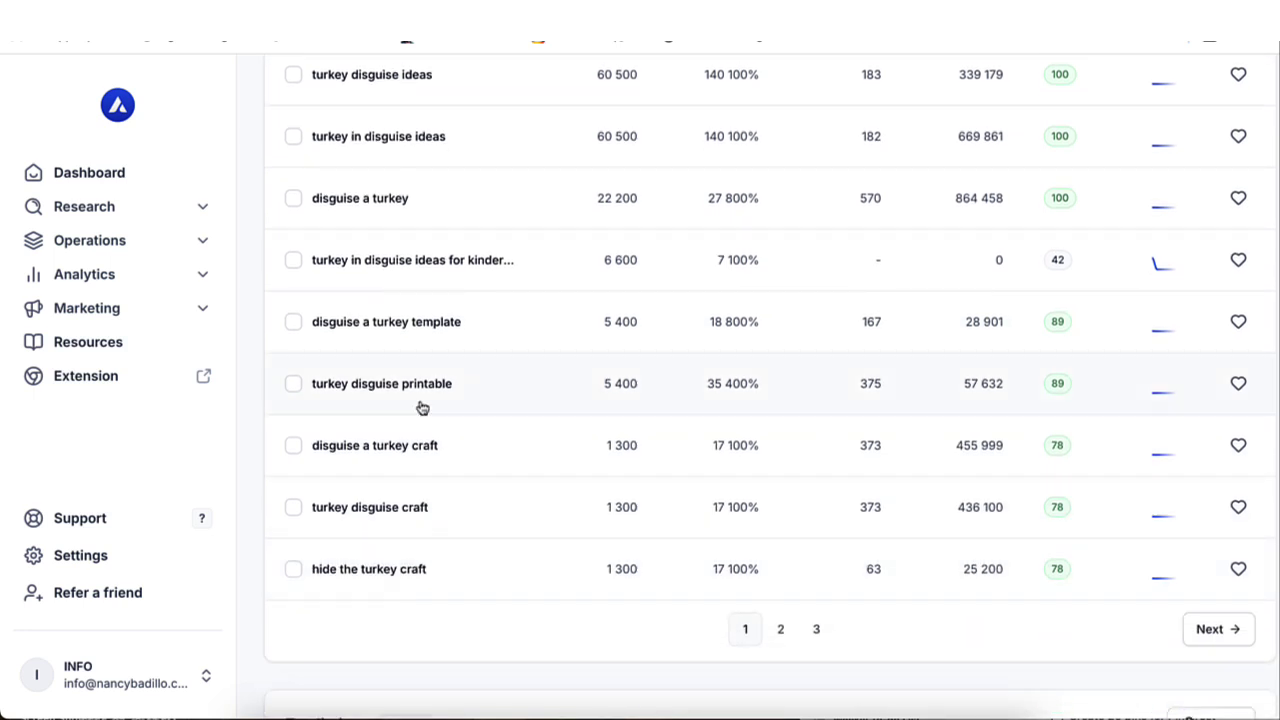
pyautogui.scroll(1, 422, 408)
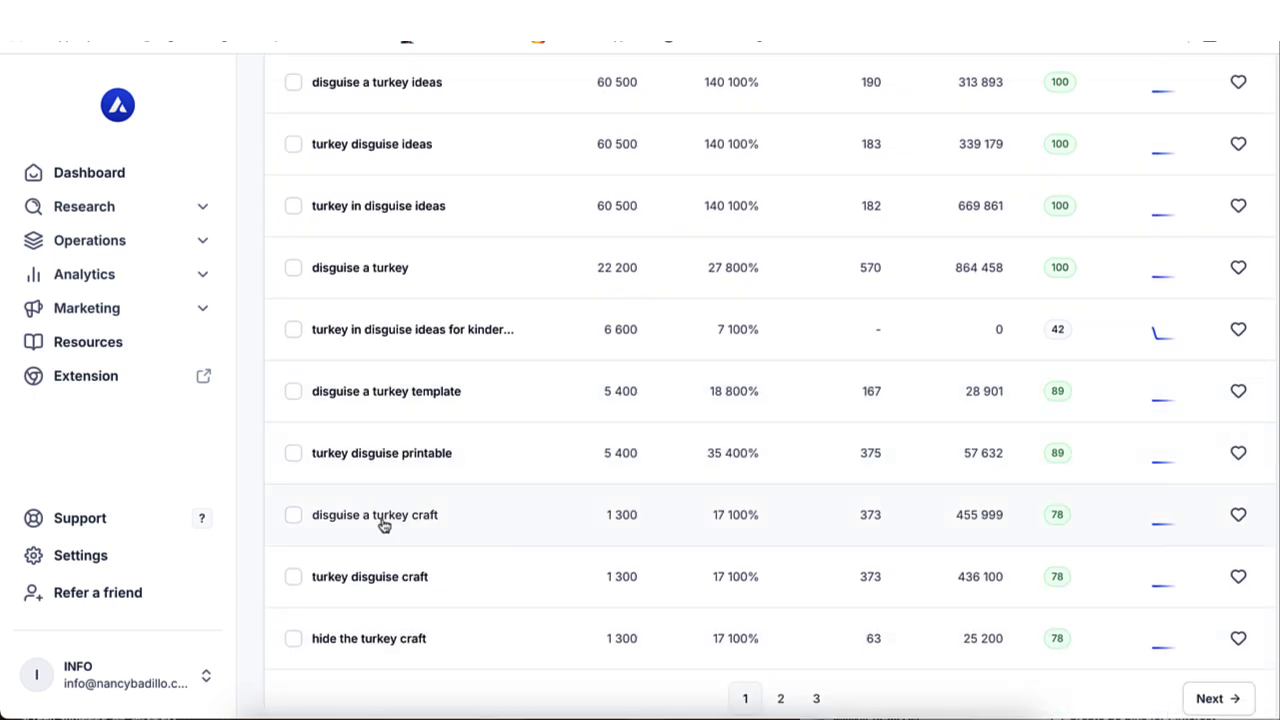
pyautogui.scroll(3, 409, 320)
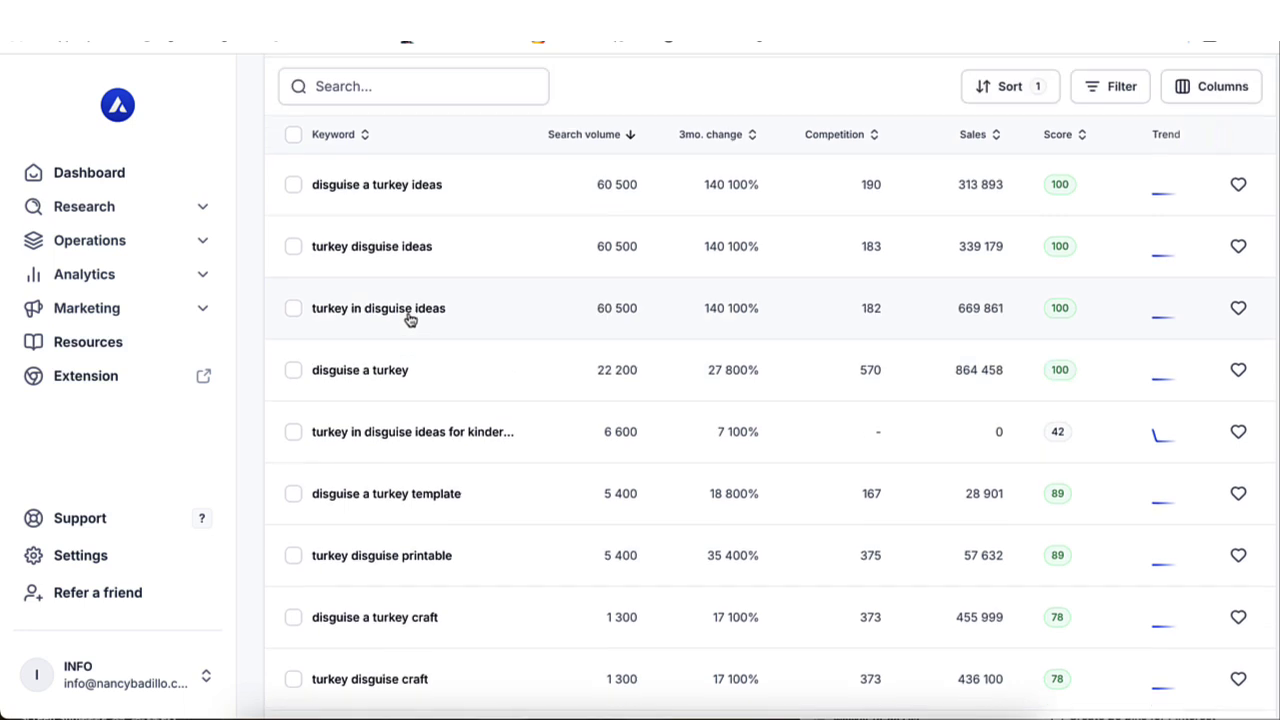
pyautogui.scroll(-1, 417, 357)
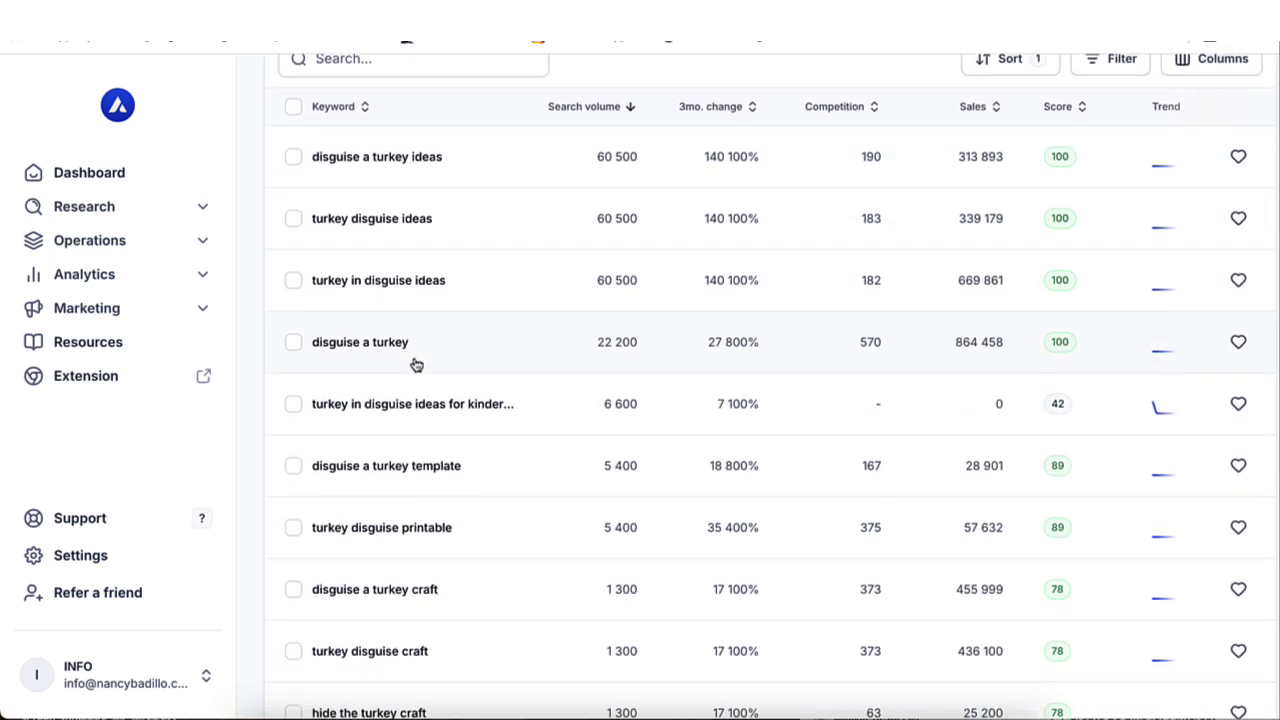
pyautogui.scroll(4, 425, 330)
pyautogui.scroll(-2, 500, 594)
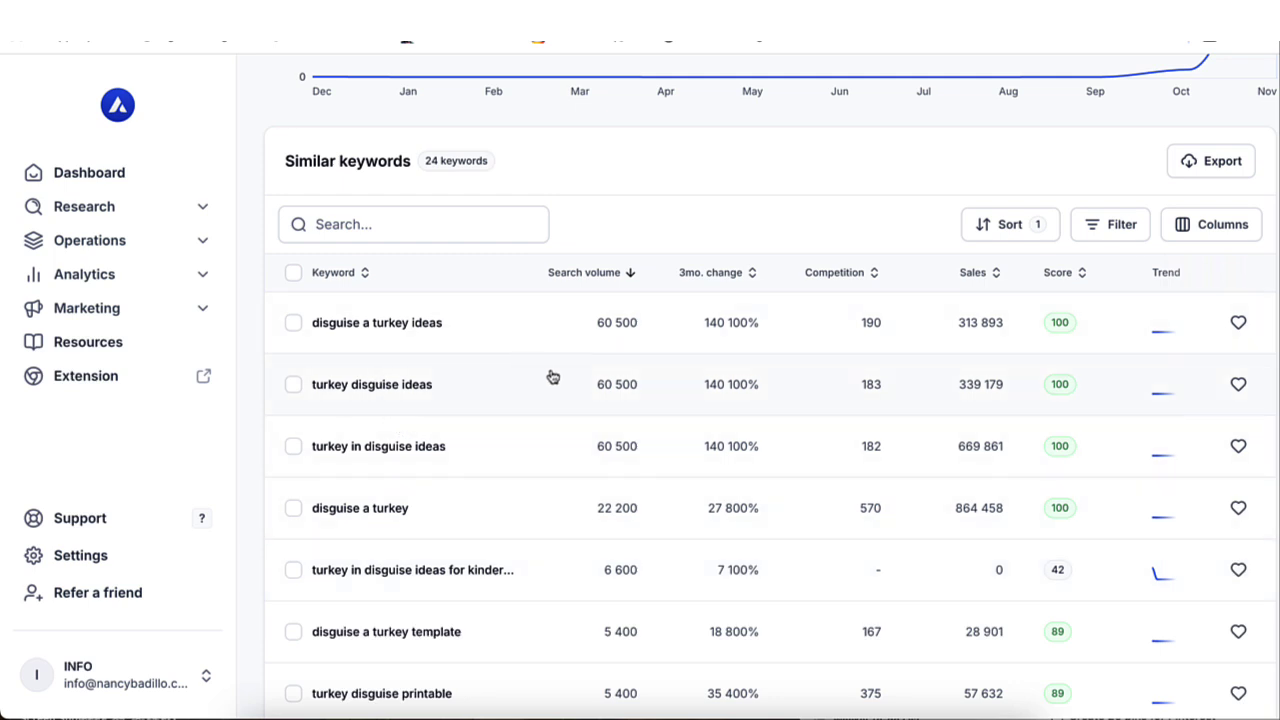
pyautogui.scroll(-1, 538, 485)
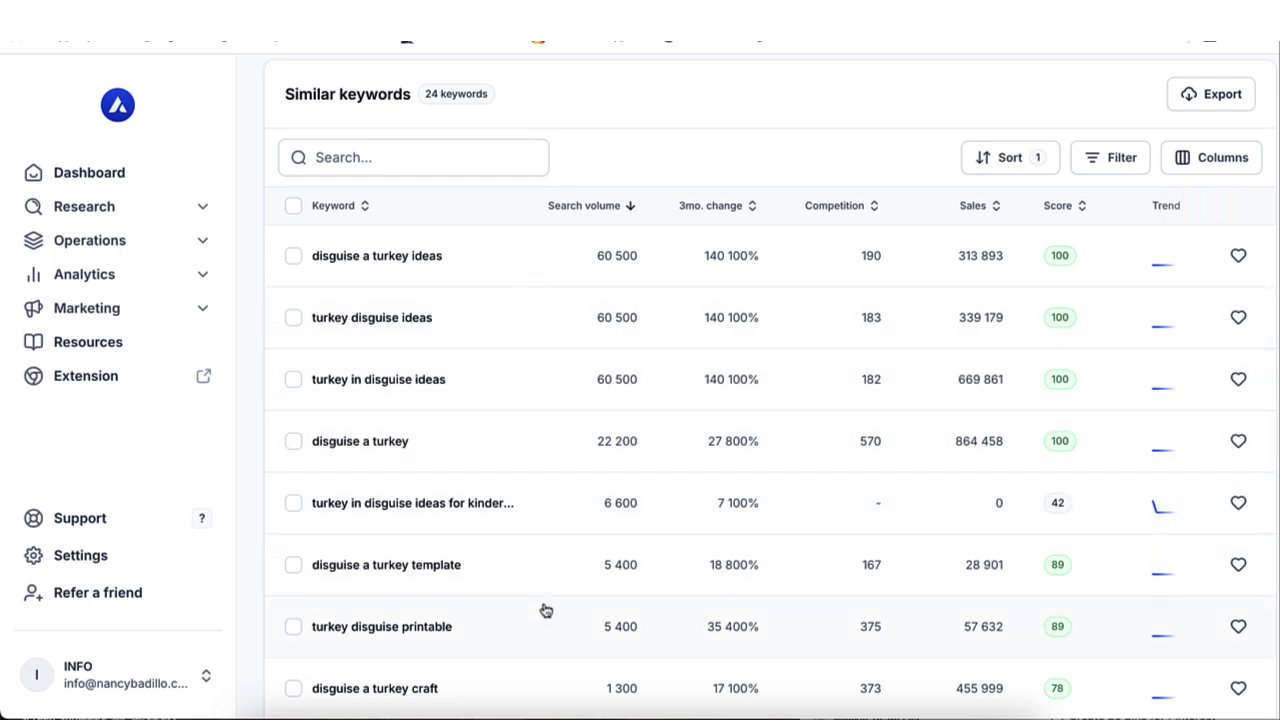
pyautogui.scroll(3, 553, 438)
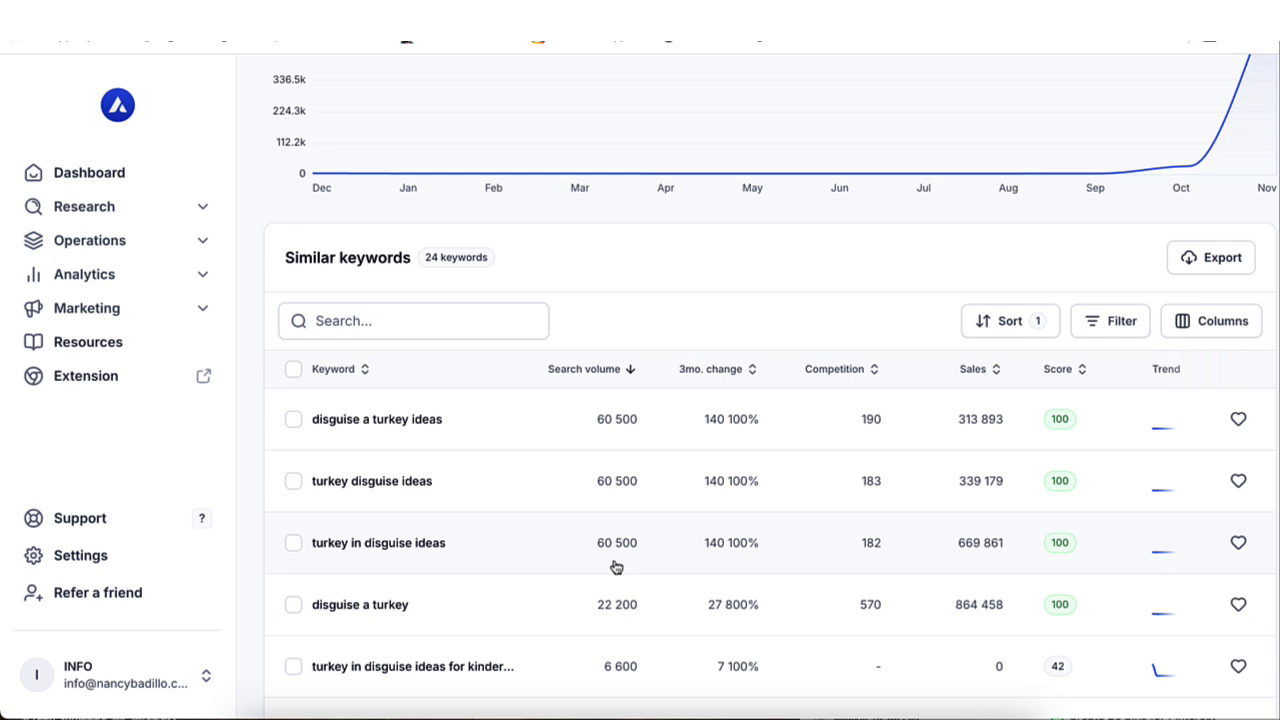
# Switch to Etsy to review the turkey disguise listings again, and return to Alura's similar keywords.
pyautogui.click(650, 25)
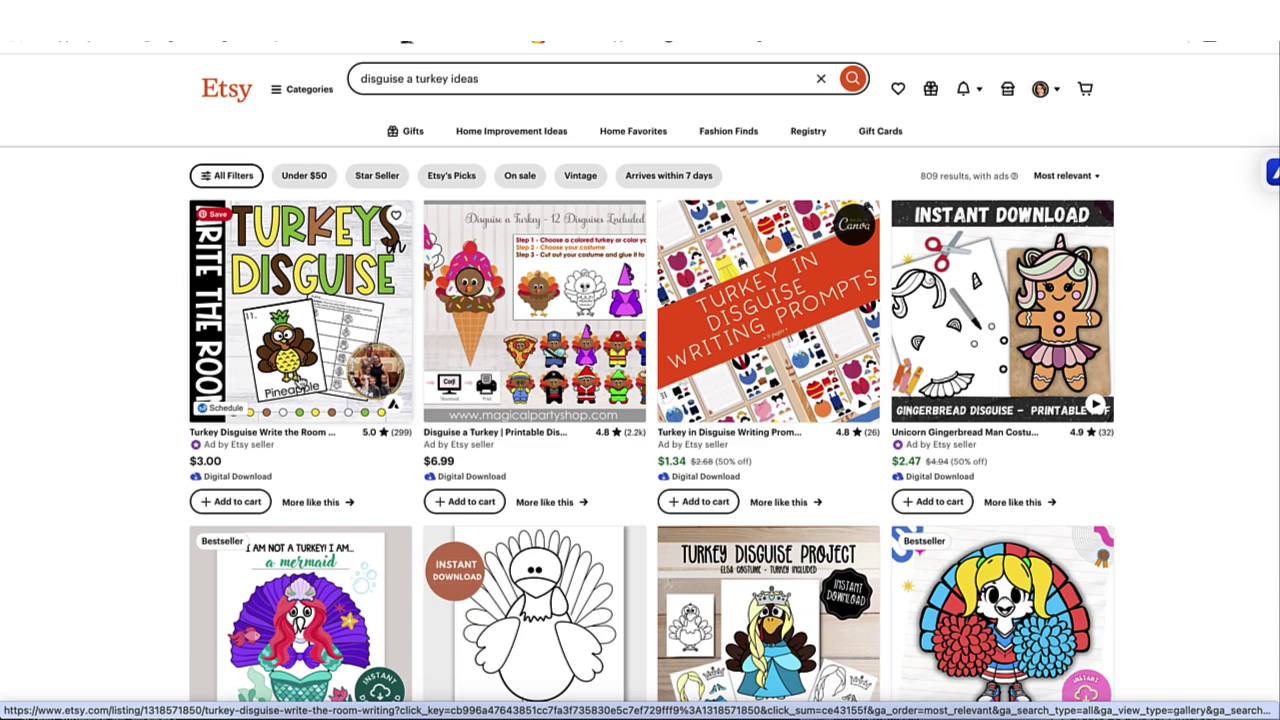
pyautogui.scroll(-4, 300, 382)
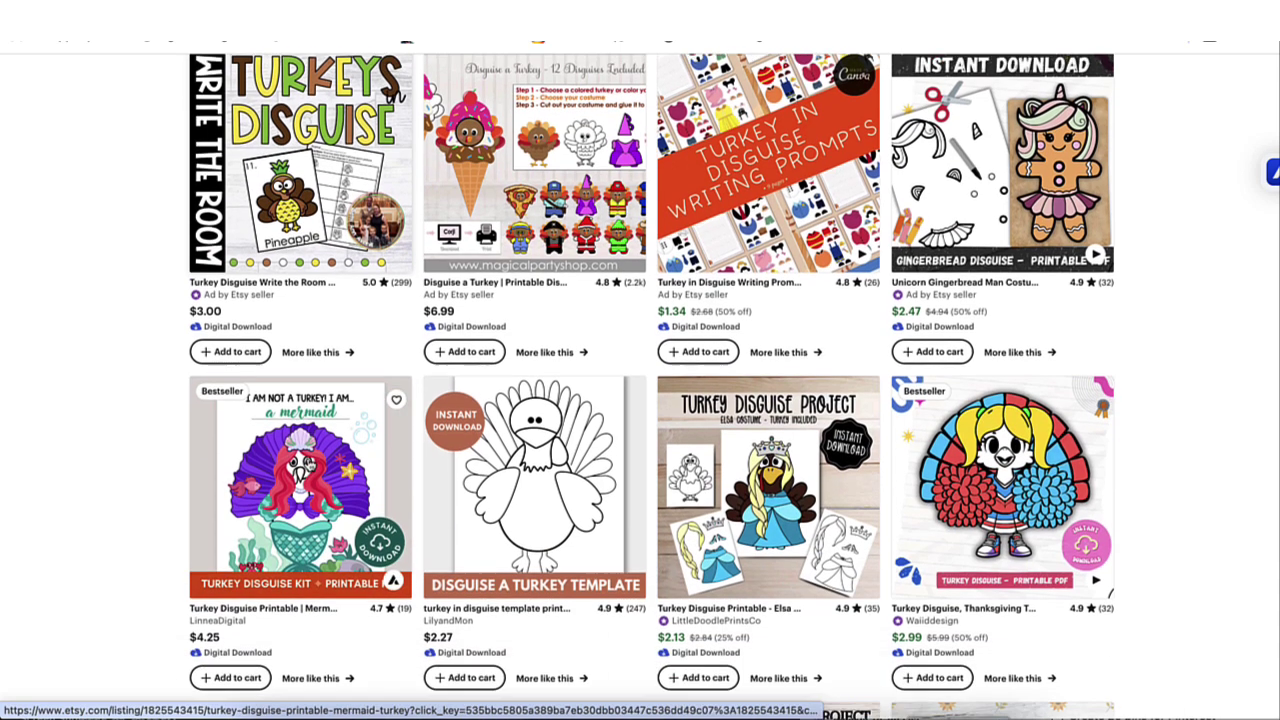
pyautogui.scroll(4, 307, 456)
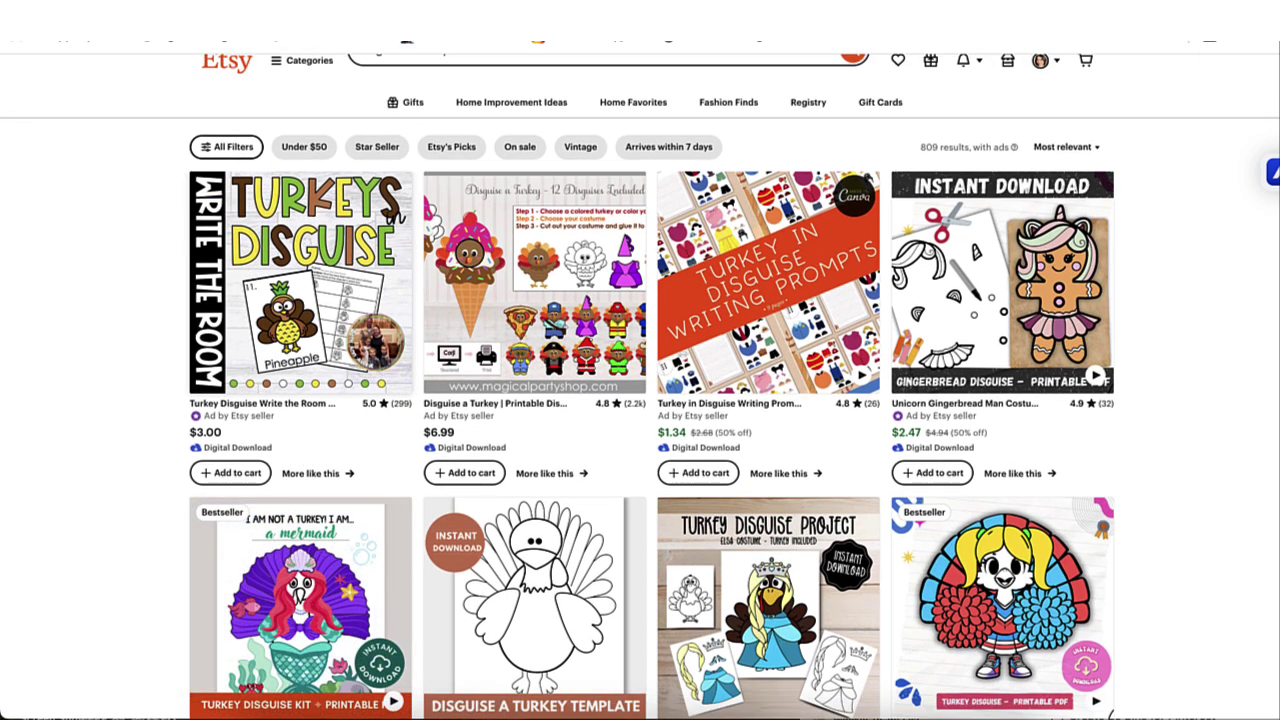
pyautogui.click(330, 30)
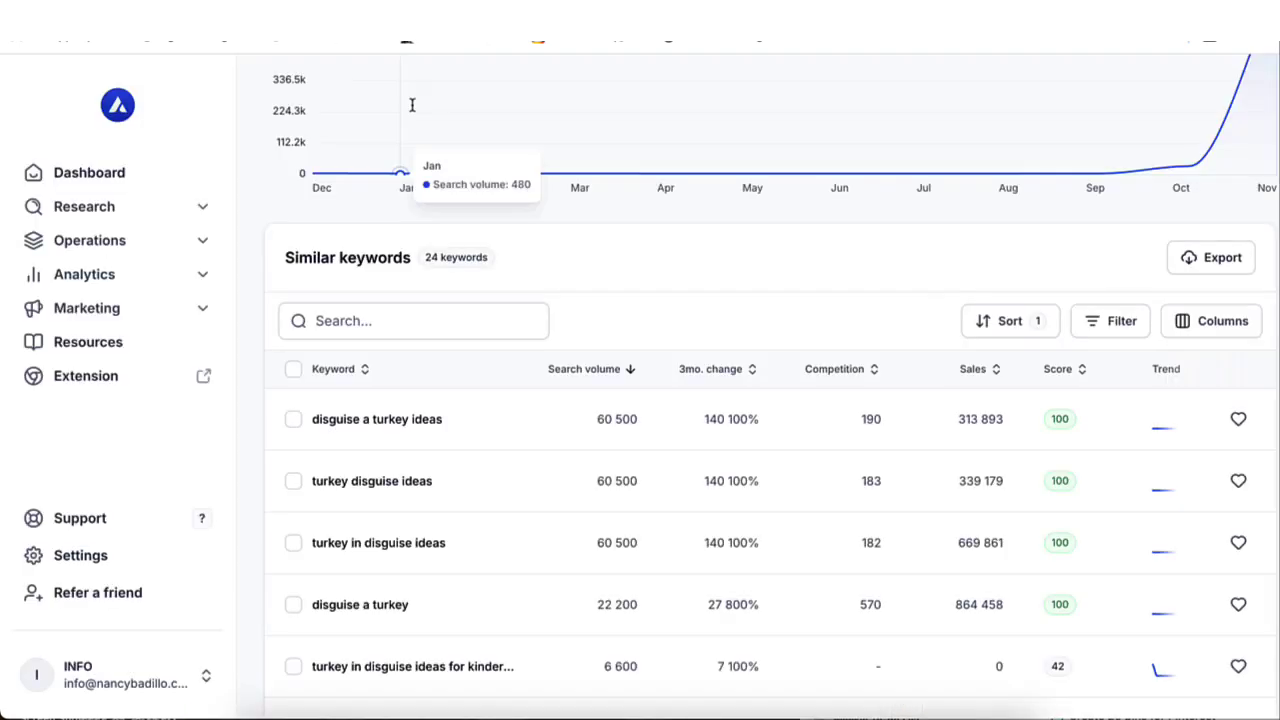
# Review the overview metrics and search volume chart for "disguise a turkey ideas" together with its similar keywords.
pyautogui.scroll(2, 557, 404)
pyautogui.scroll(3, 557, 404)
pyautogui.scroll(-1, 557, 404)
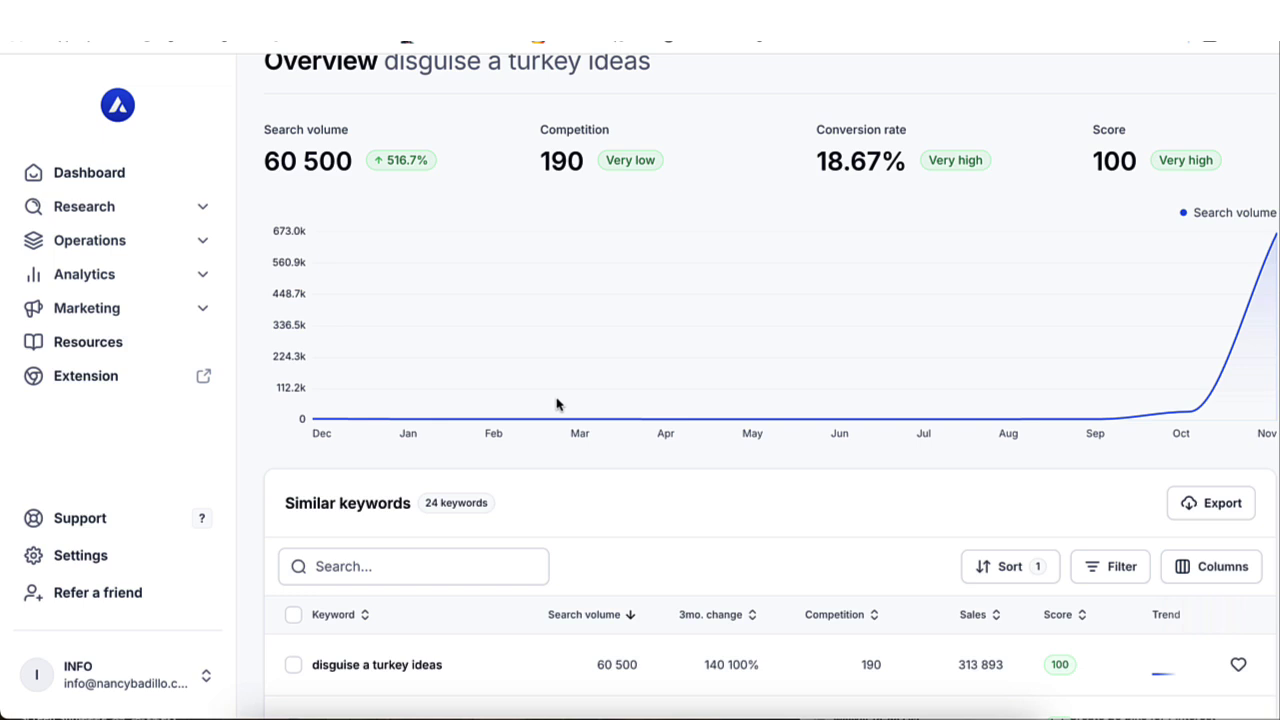
pyautogui.scroll(-3, 597, 523)
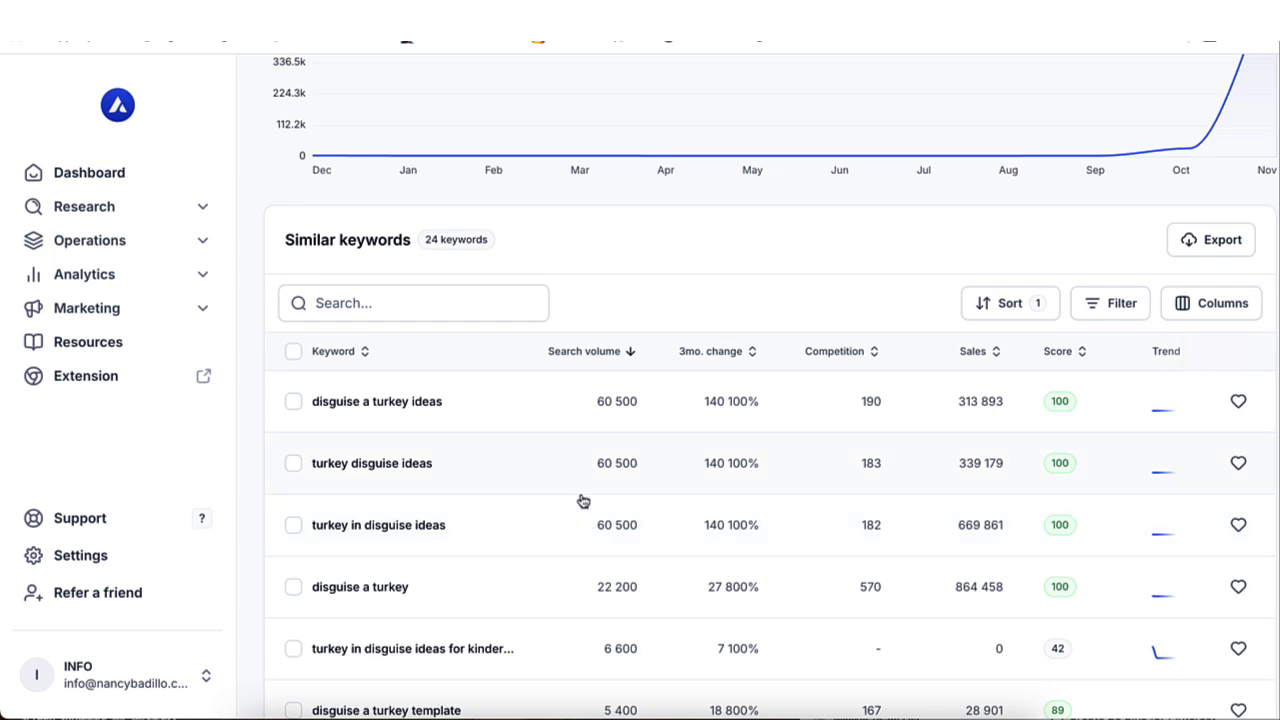
pyautogui.scroll(4, 583, 500)
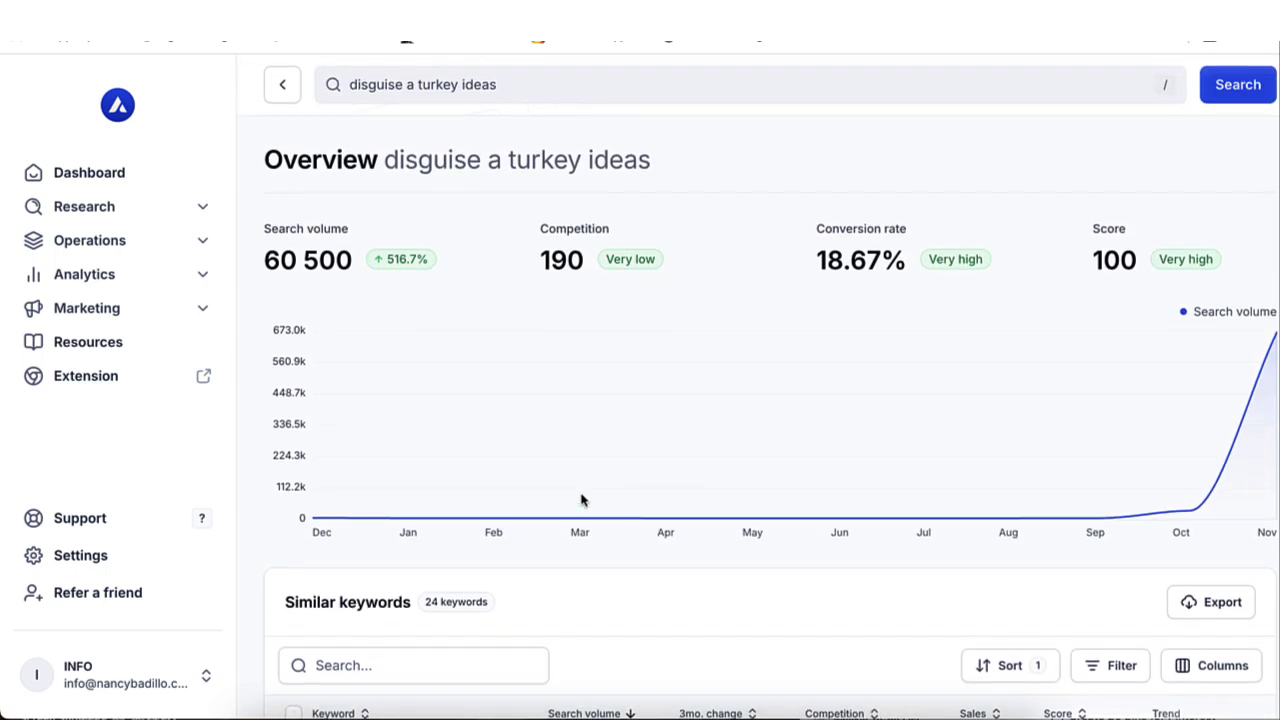
# Return to the trending keywords, open the overview for "birthday gifts for capricorn" and inspect its October to November search volume.
pyautogui.click(93, 211)
pyautogui.click(120, 254)
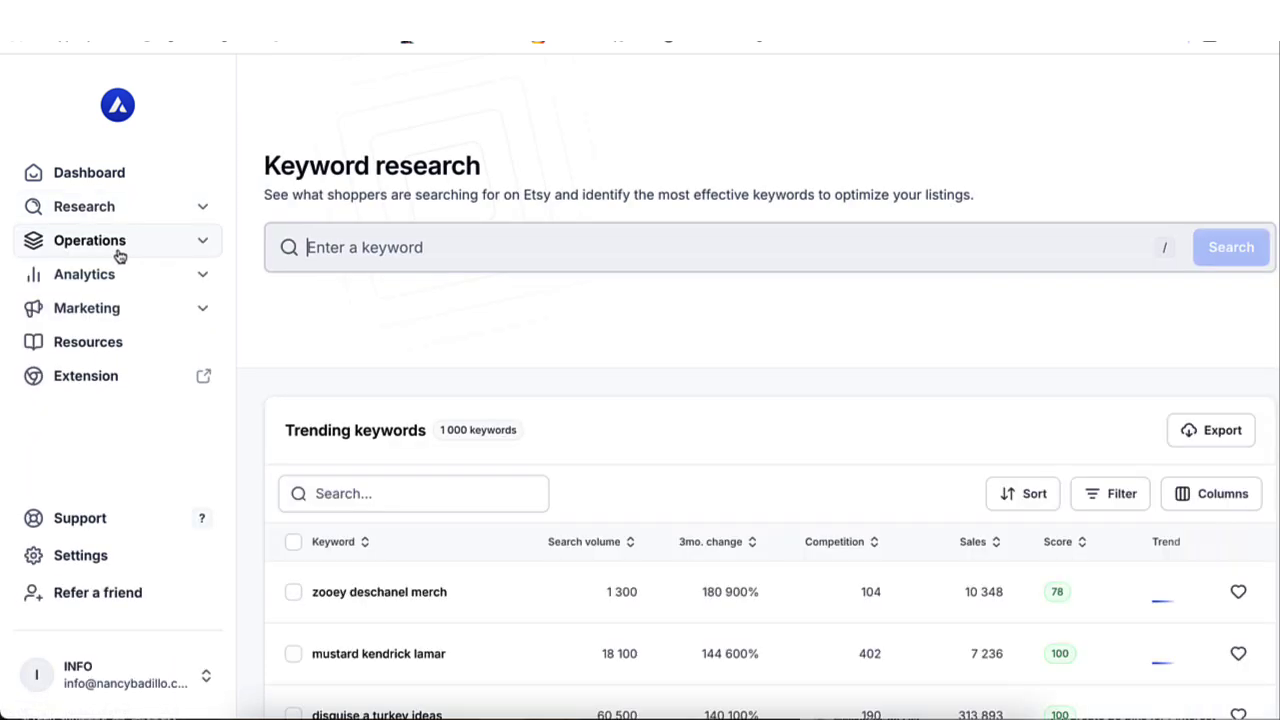
pyautogui.scroll(-3, 506, 297)
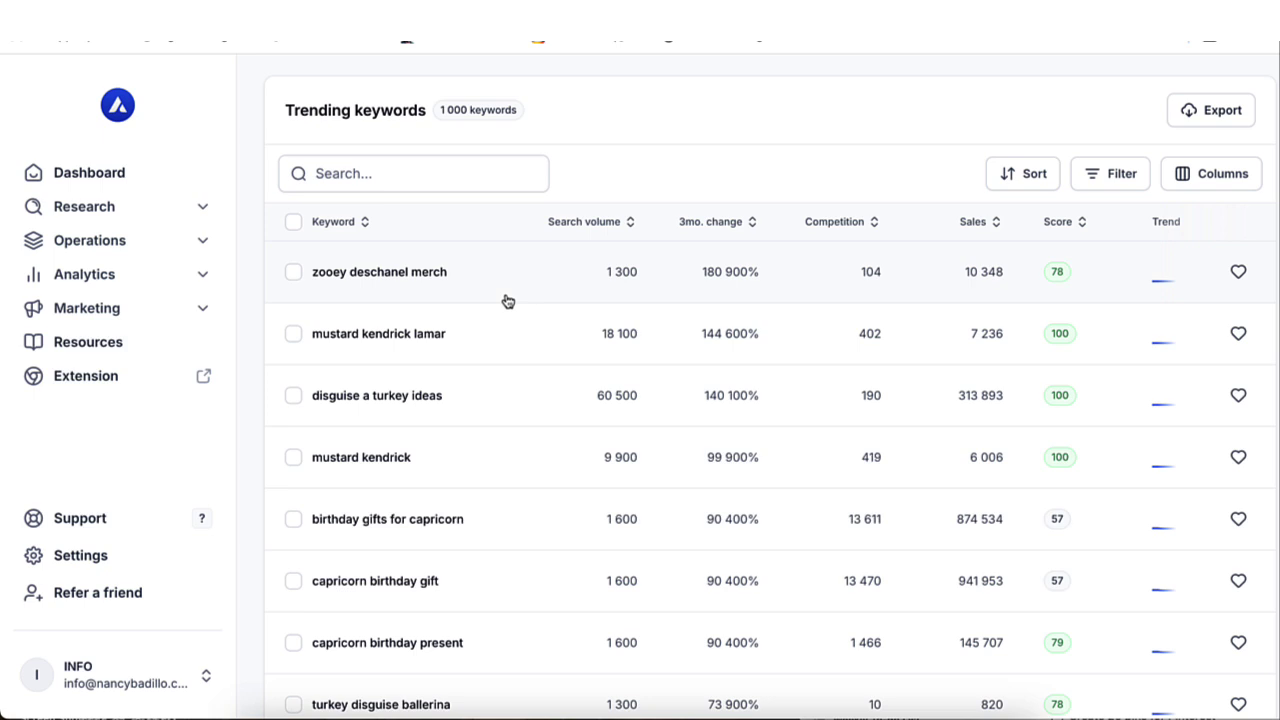
pyautogui.scroll(-1, 443, 471)
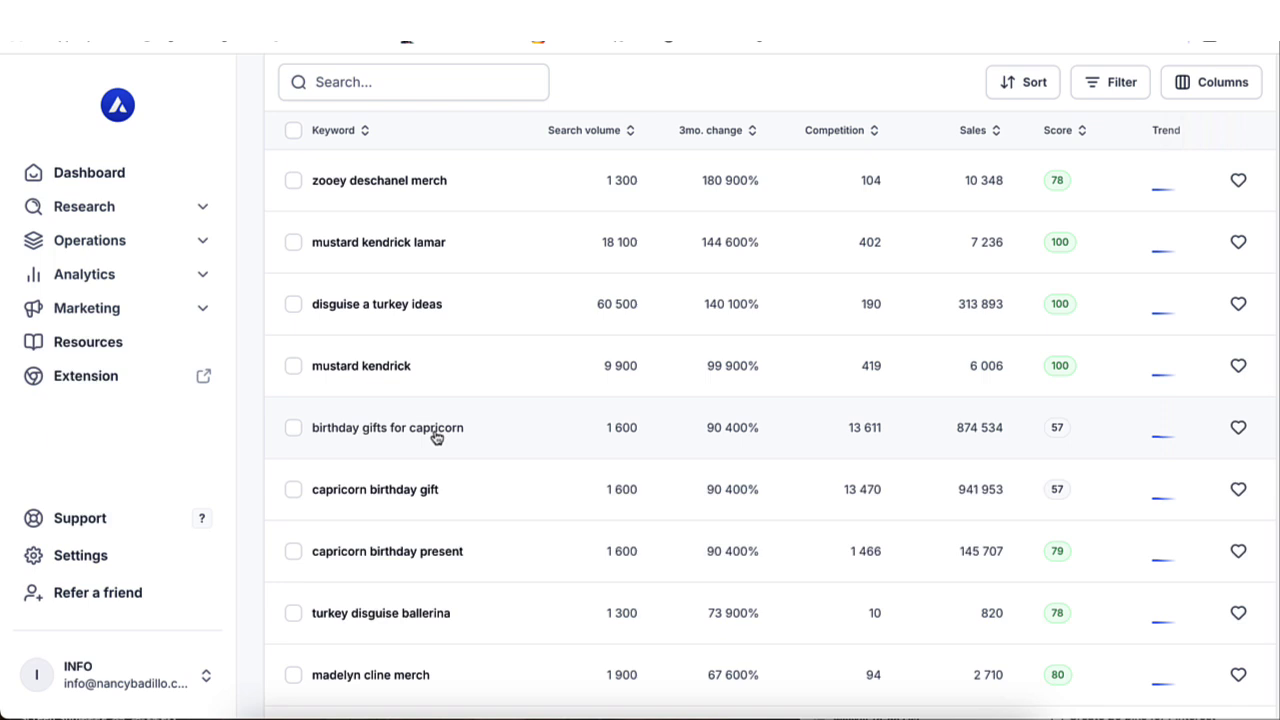
pyautogui.click(381, 432)
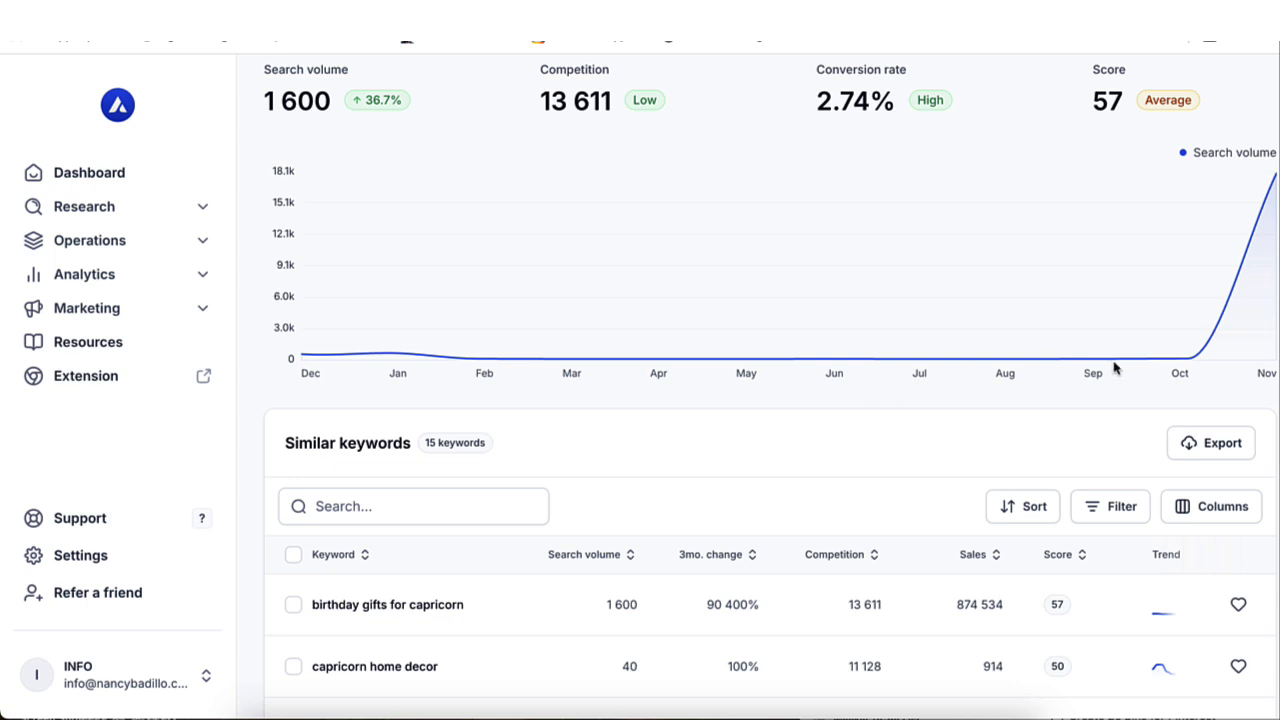
pyautogui.moveTo(1189, 361)
pyautogui.moveTo(1236, 288)
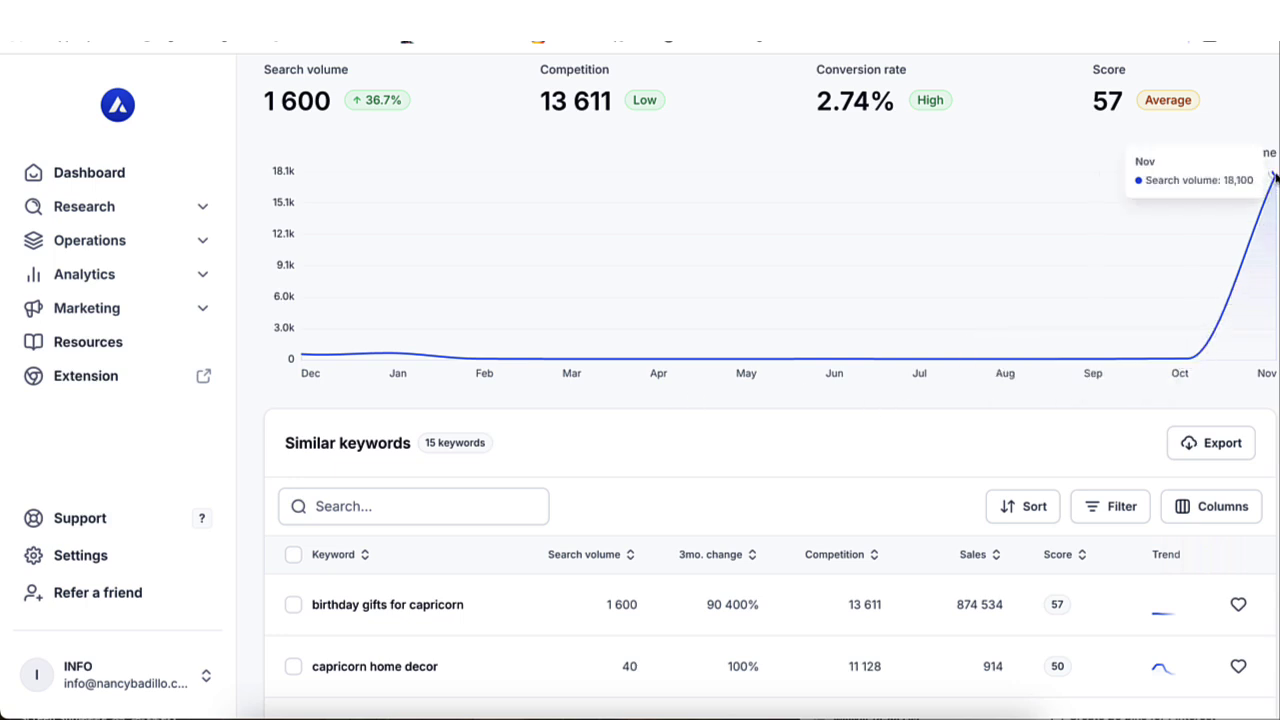
# Sort the similar keywords for "birthday gifts for capricorn" by search volume in descending order.
pyautogui.scroll(-2, 1137, 297)
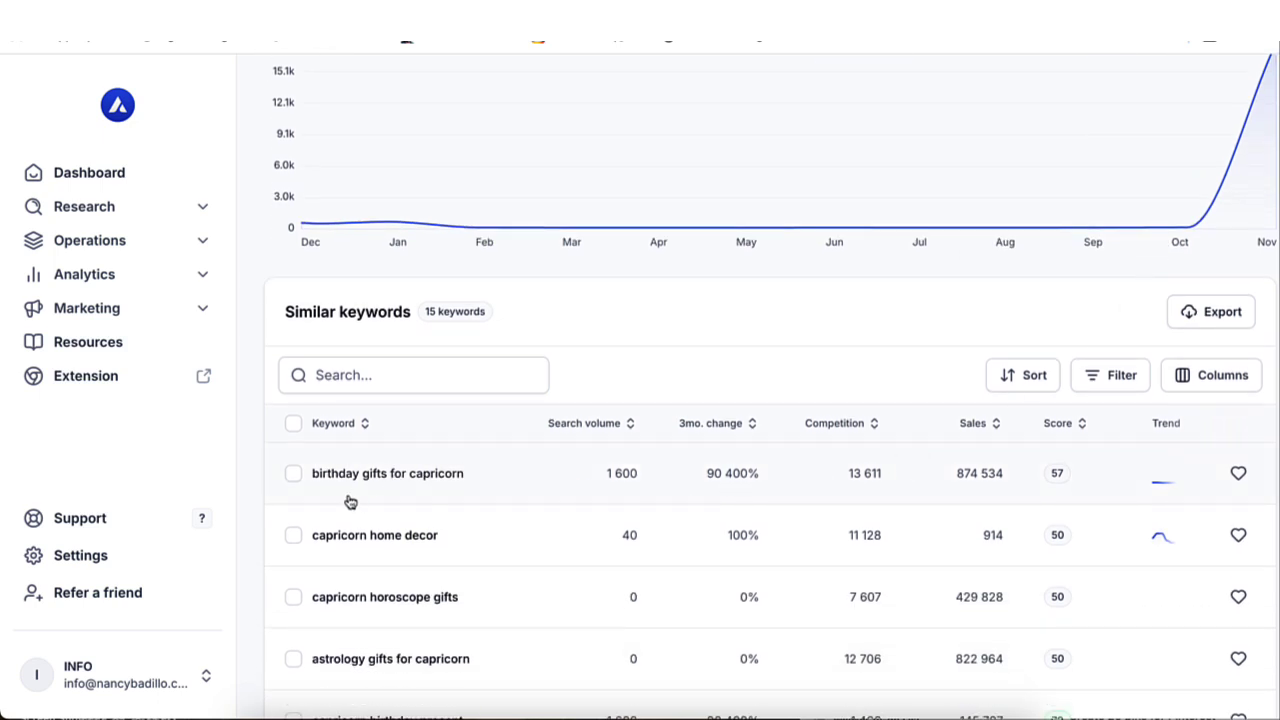
pyautogui.scroll(-2, 350, 502)
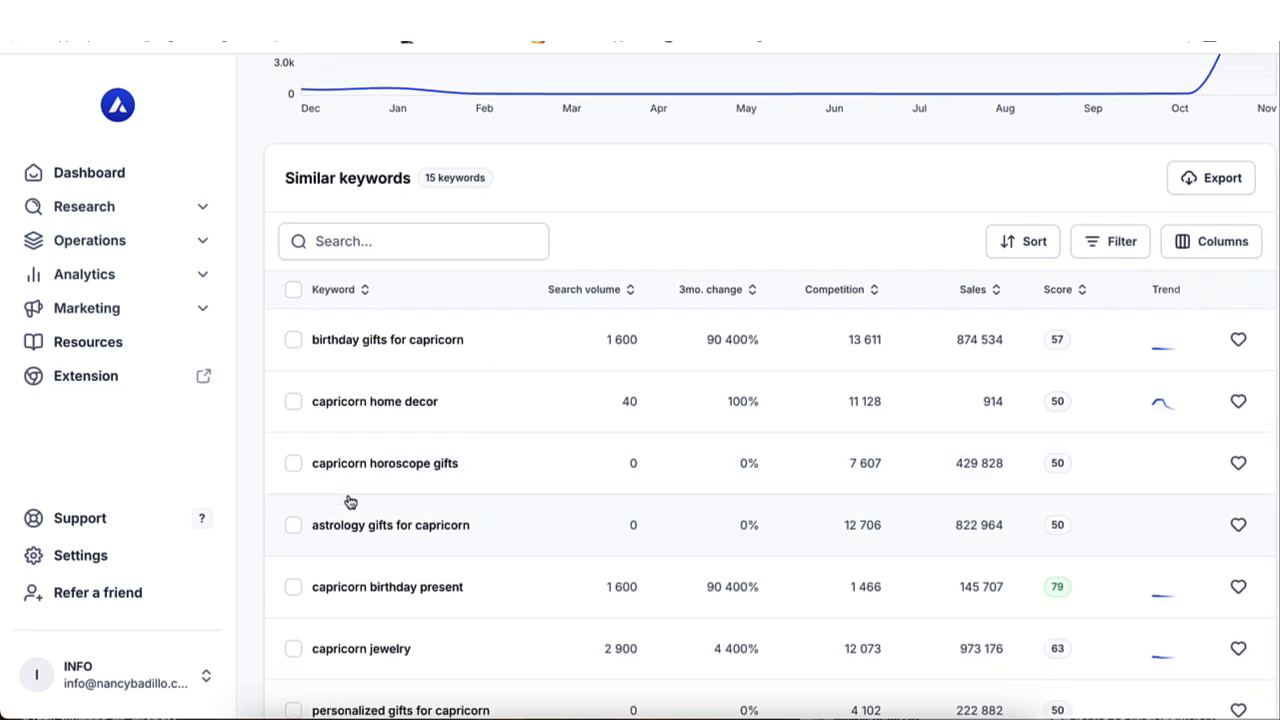
pyautogui.click(600, 290)
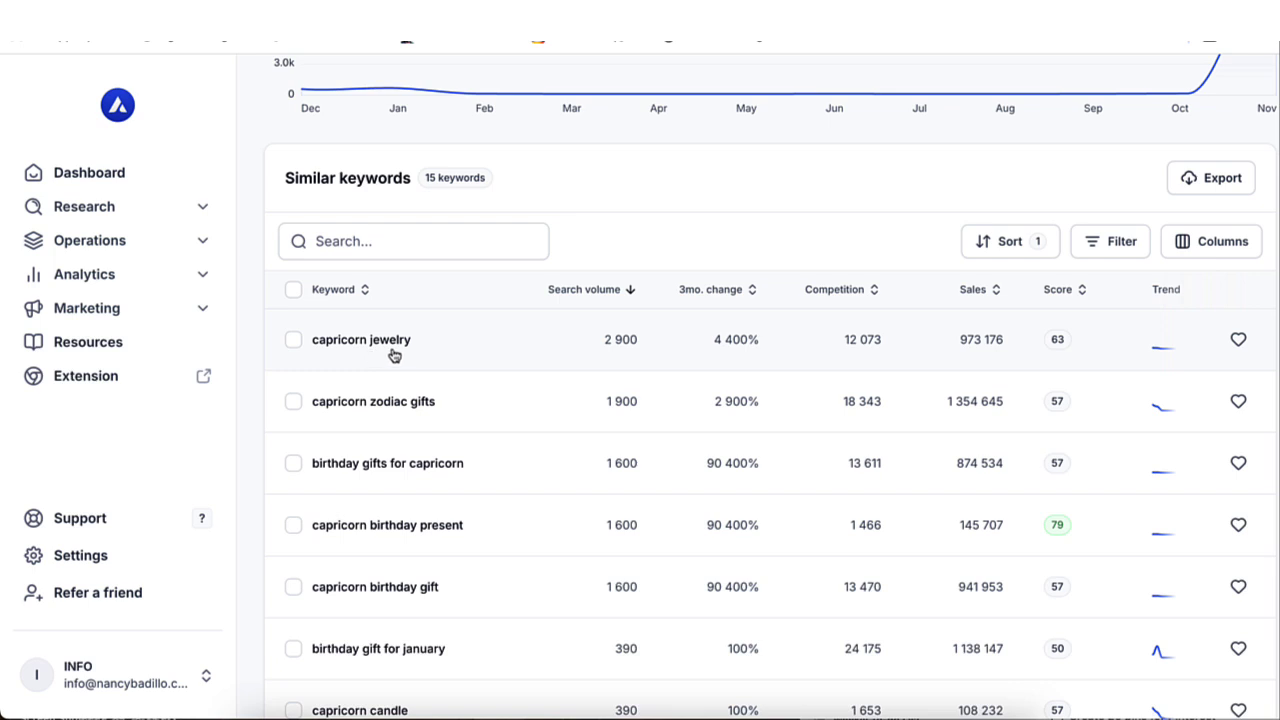
# Select the similar keywords "birthday gifts for capricorn", "capricorn birthday present", "capricorn birthday gift", "birthday gift for january" and "capricorn candle".
pyautogui.scroll(-1, 446, 460)
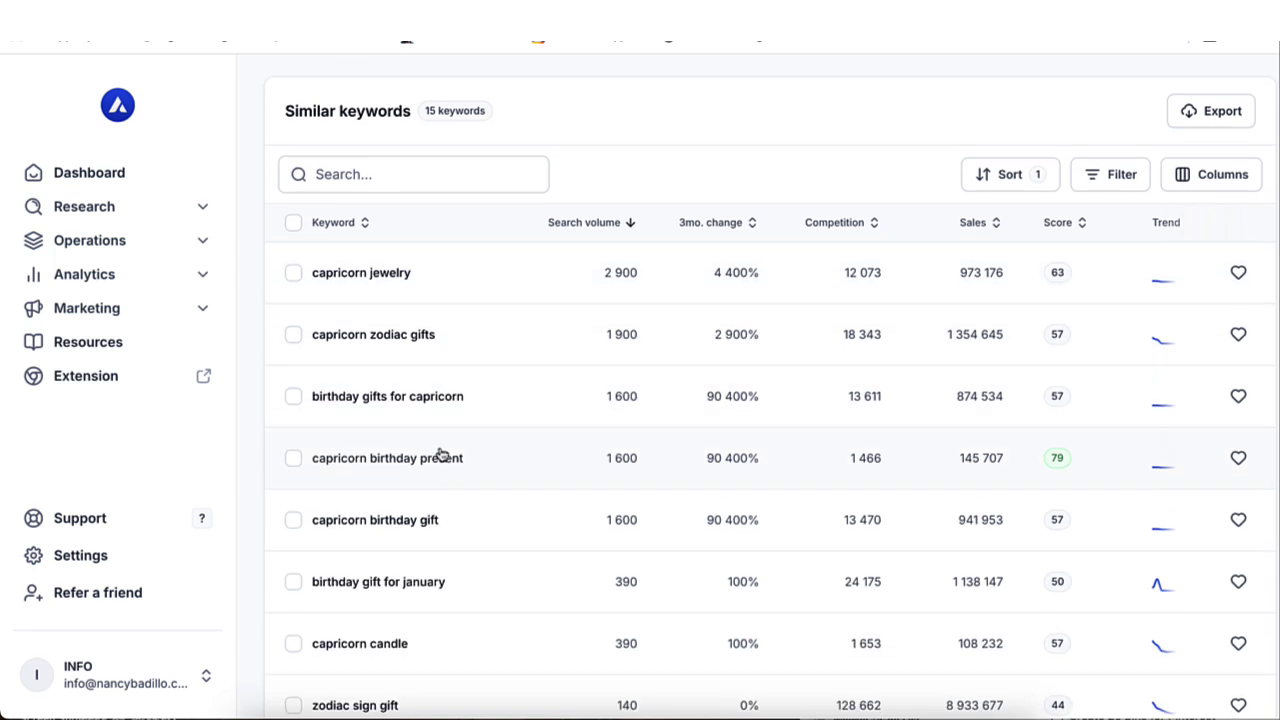
pyautogui.click(293, 397)
pyautogui.click(293, 459)
pyautogui.click(293, 520)
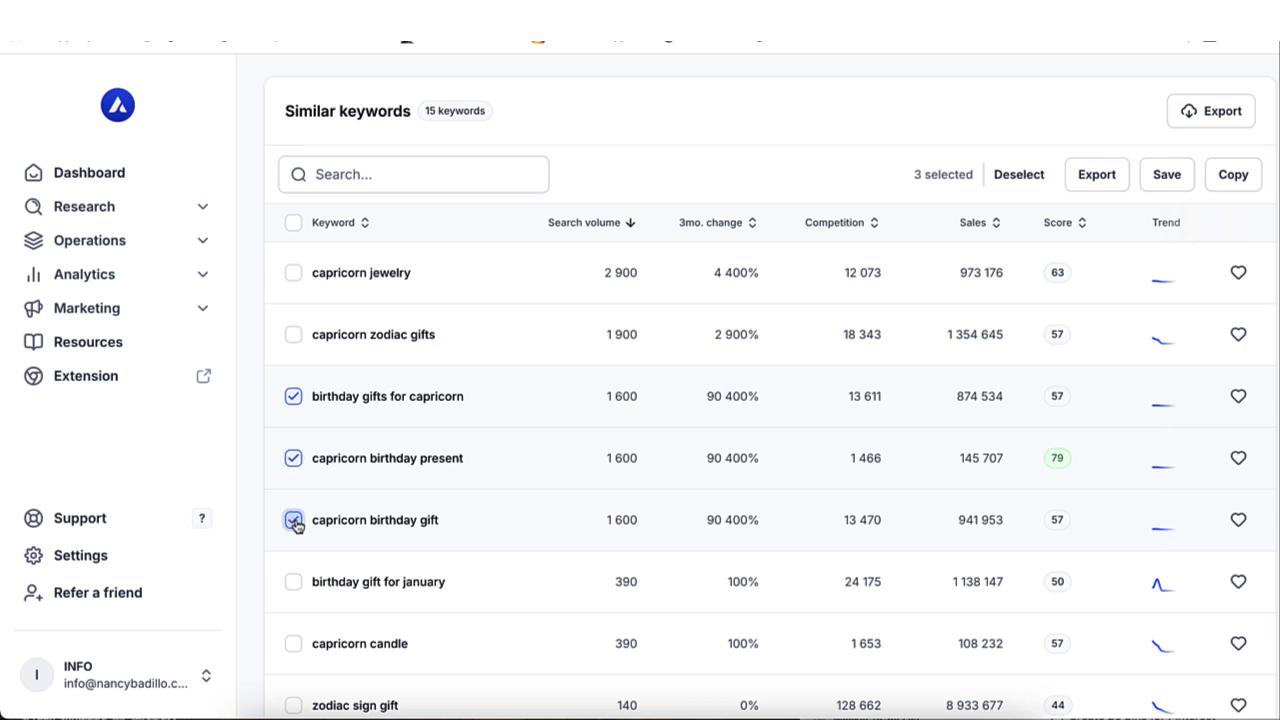
pyautogui.click(293, 582)
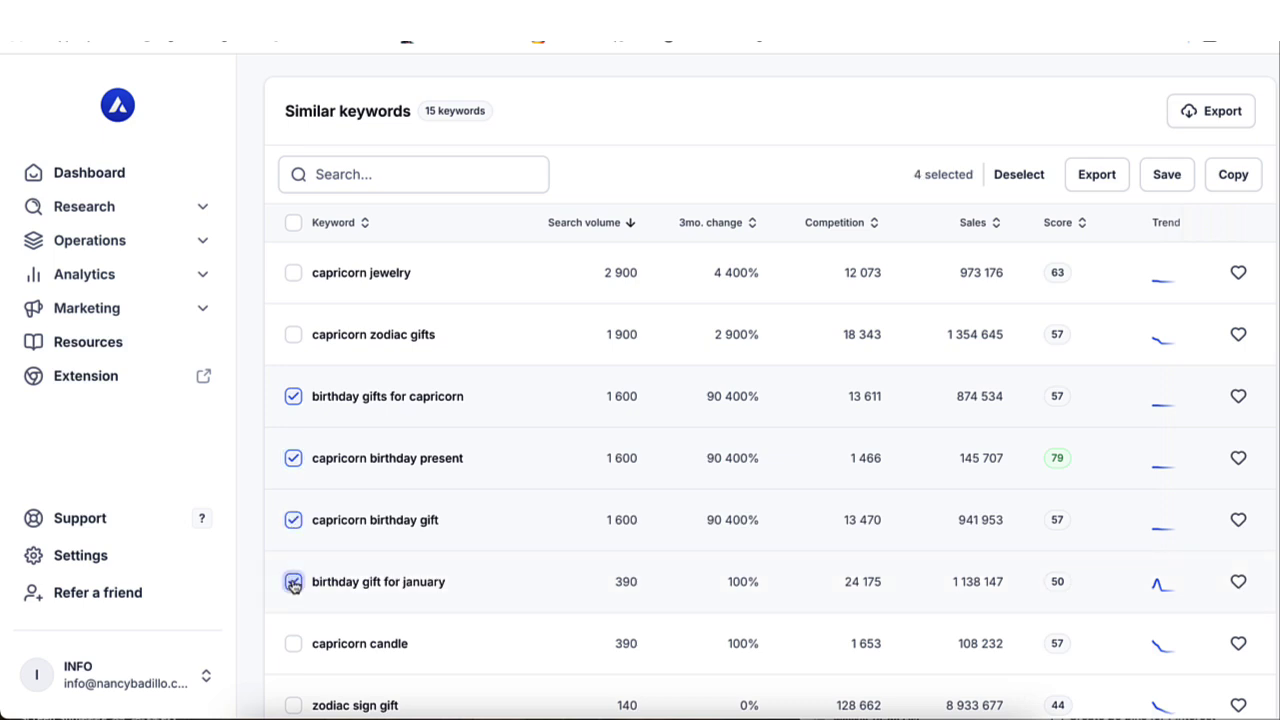
pyautogui.click(293, 644)
# Examine the remaining Capricorn keywords and compare them with the overview metrics and search volume chart.
pyautogui.scroll(-1, 552, 594)
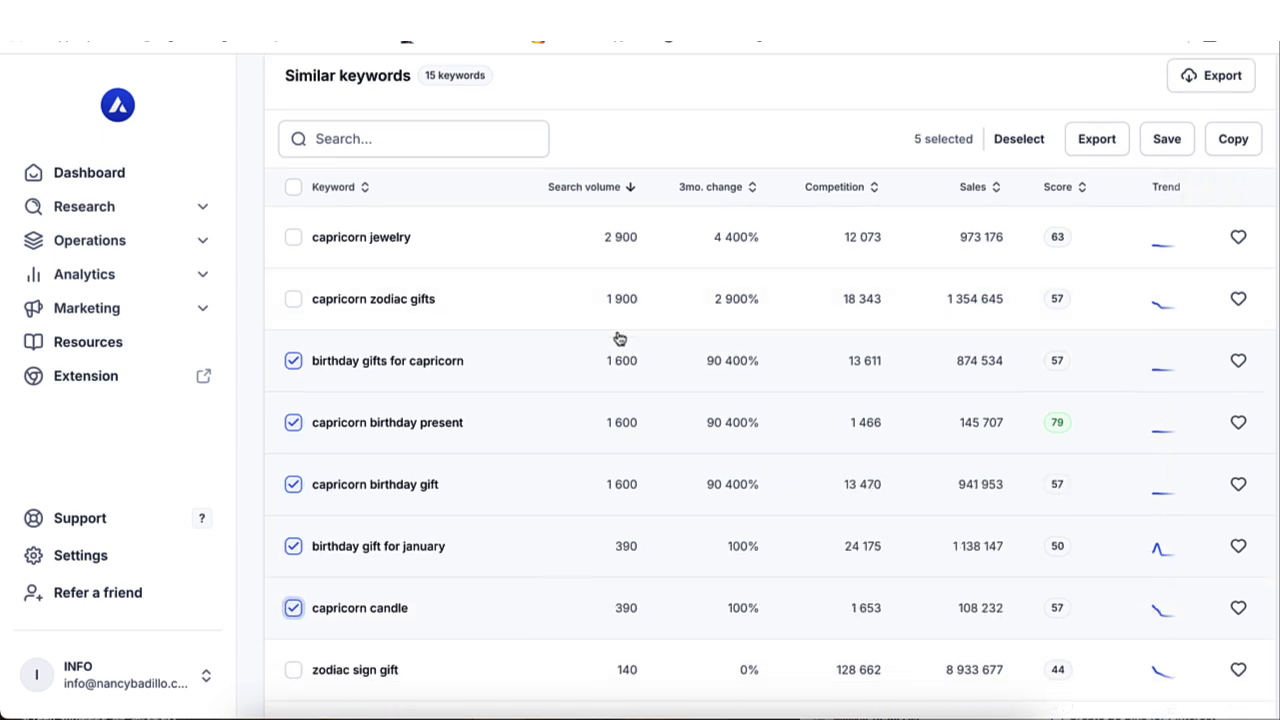
pyautogui.scroll(-2, 614, 617)
pyautogui.scroll(-1, 623, 580)
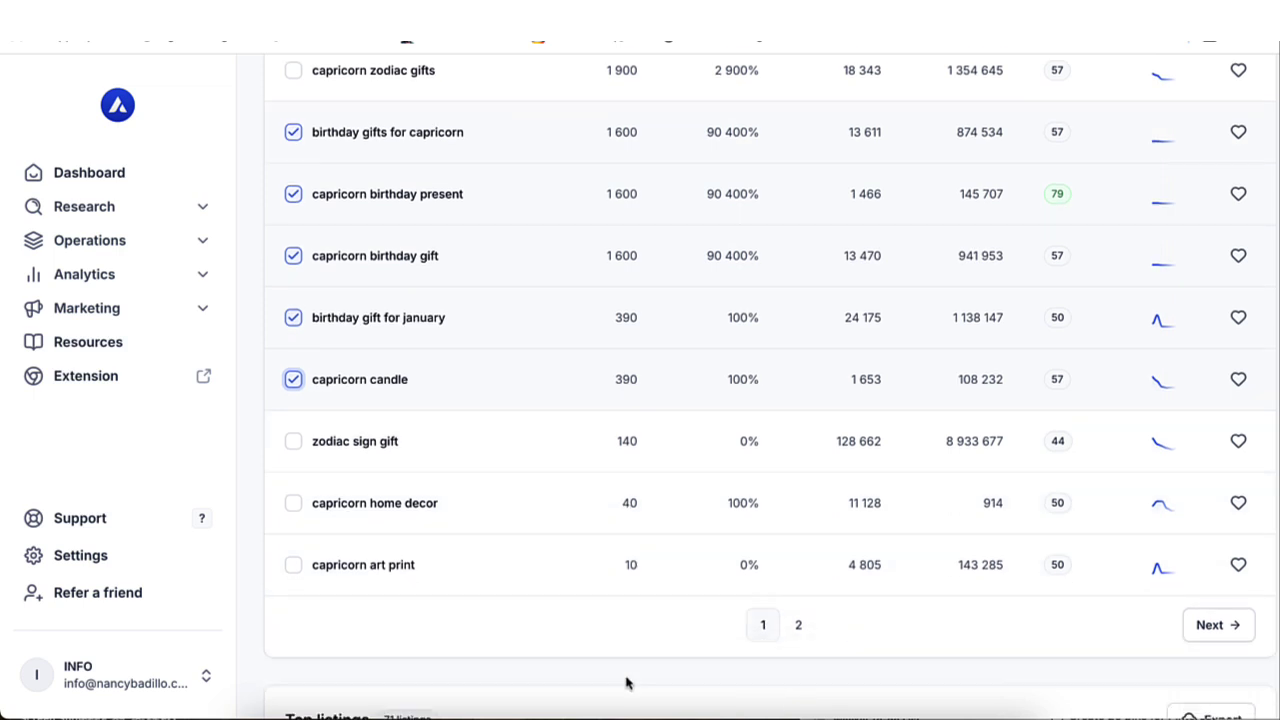
pyautogui.scroll(-1, 626, 680)
pyautogui.scroll(3, 628, 670)
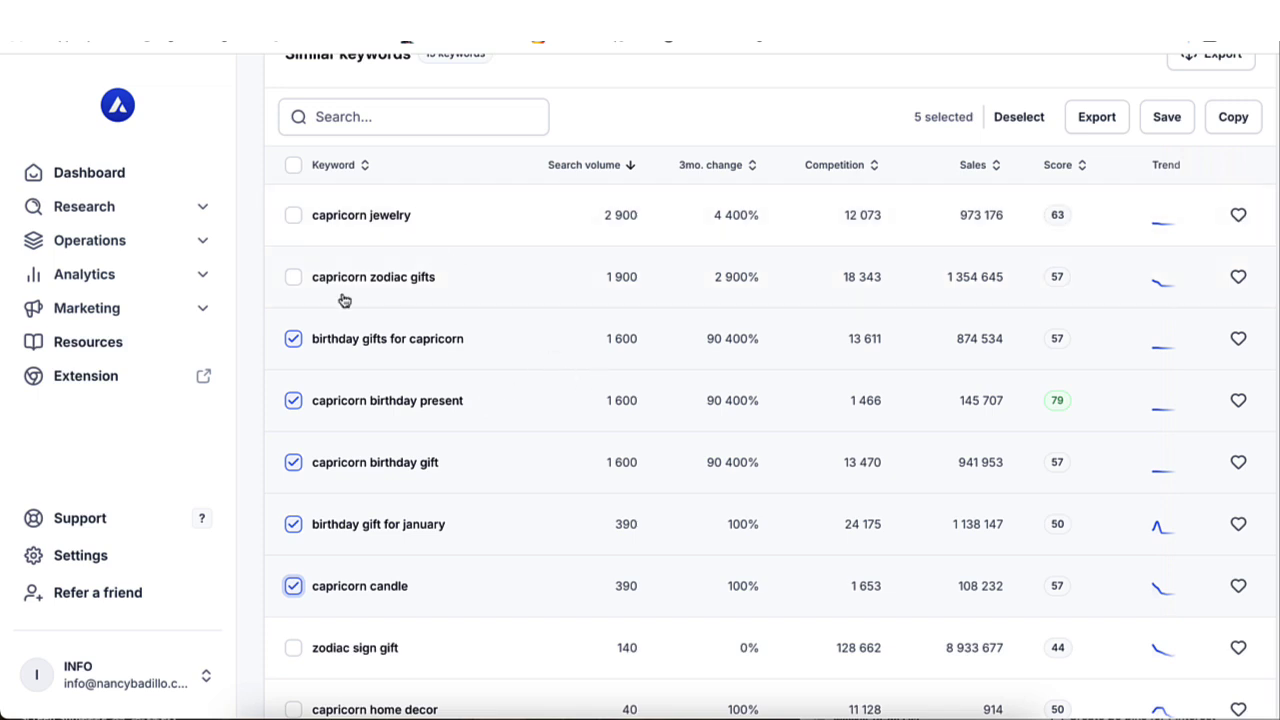
pyautogui.scroll(3, 305, 244)
pyautogui.scroll(3, 308, 242)
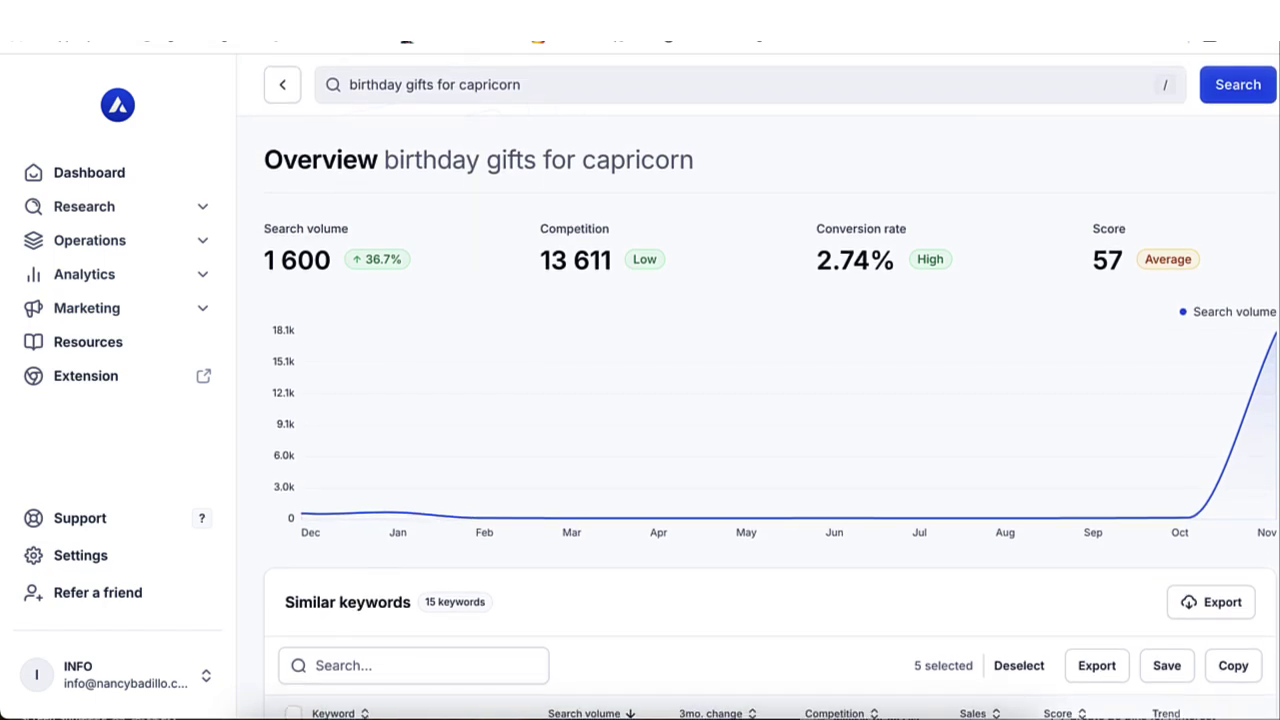
pyautogui.scroll(-4, 494, 430)
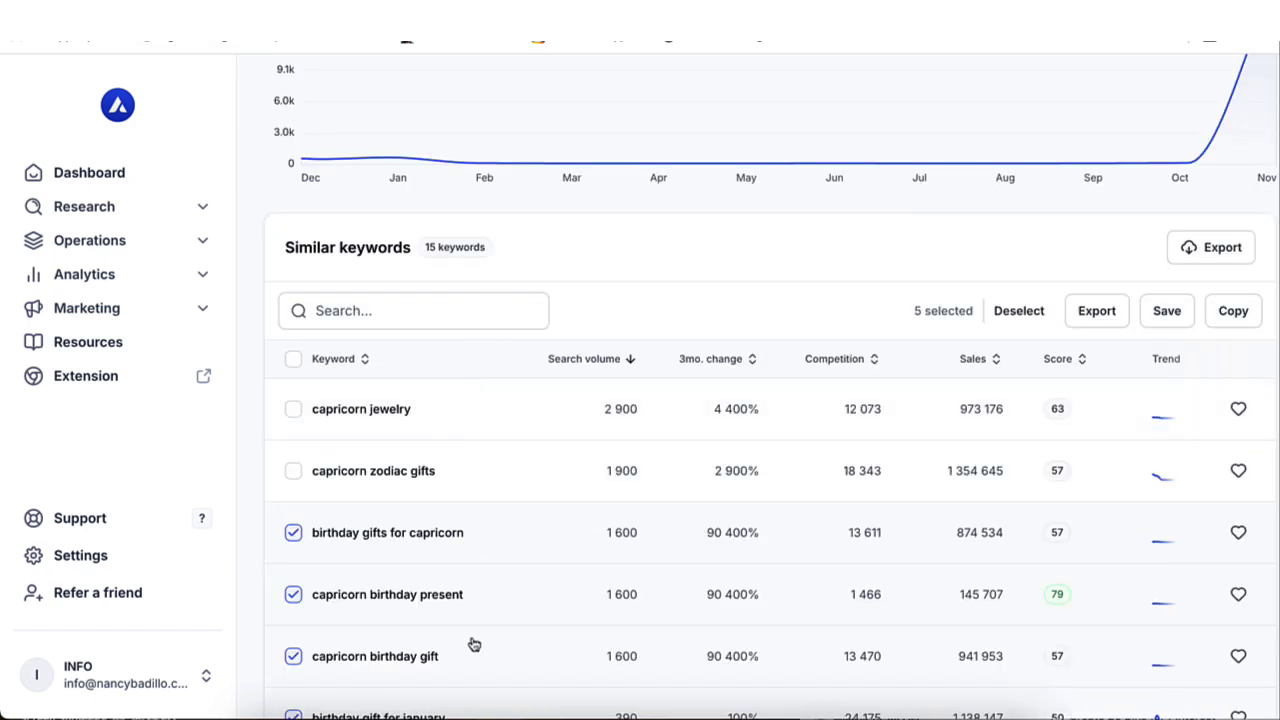
pyautogui.scroll(-2, 474, 645)
pyautogui.scroll(4, 474, 645)
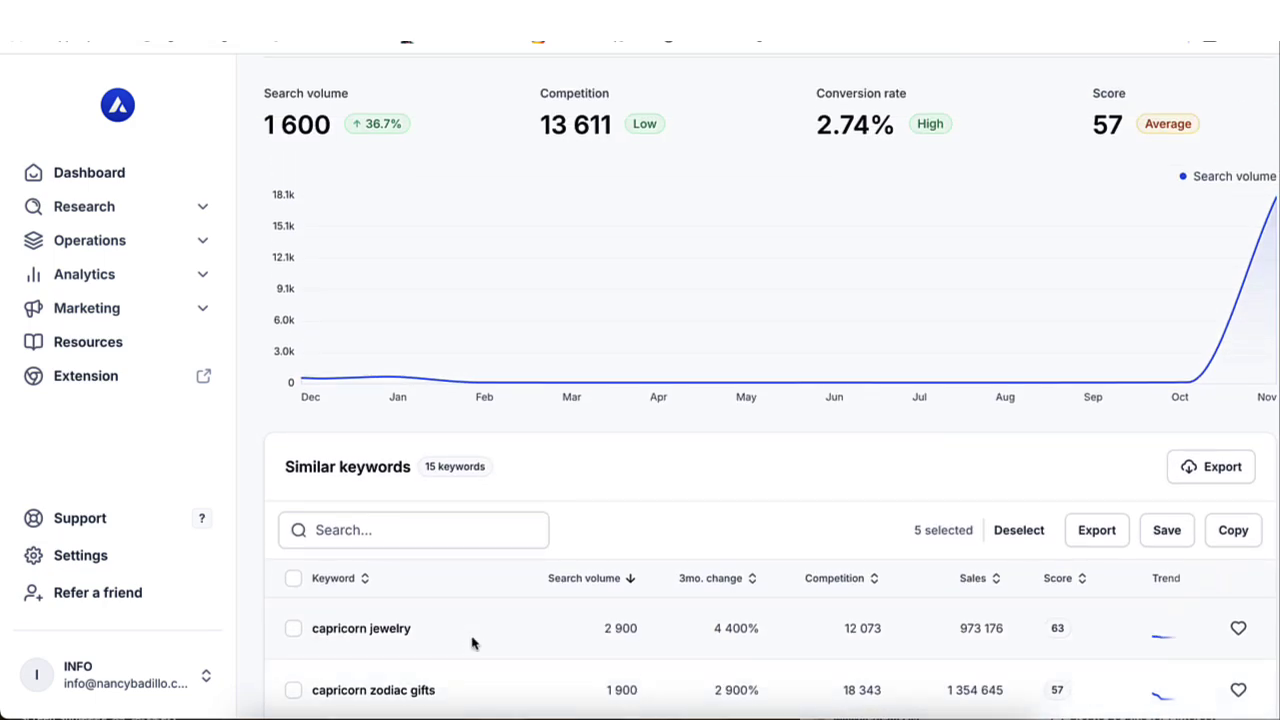
# Return to the trending keywords list and review the keywords on page 2.
pyautogui.click(126, 214)
pyautogui.click(91, 251)
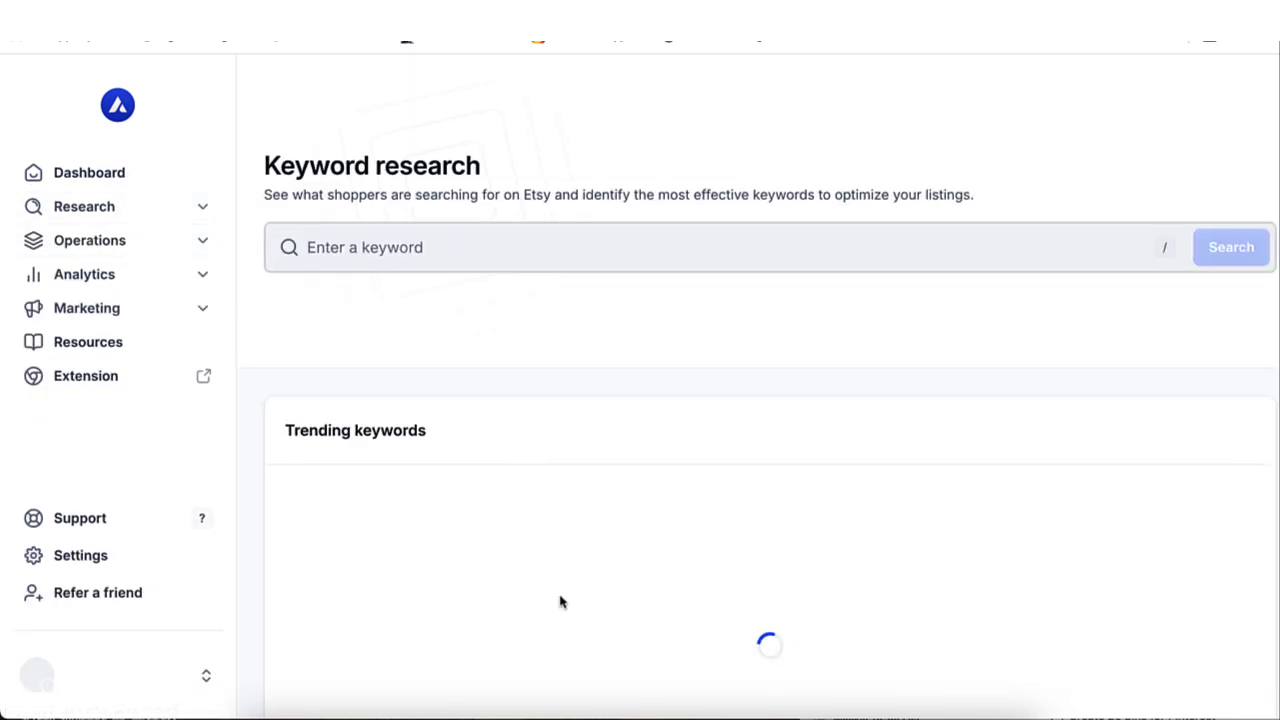
pyautogui.scroll(-2, 558, 600)
pyautogui.scroll(-4, 560, 603)
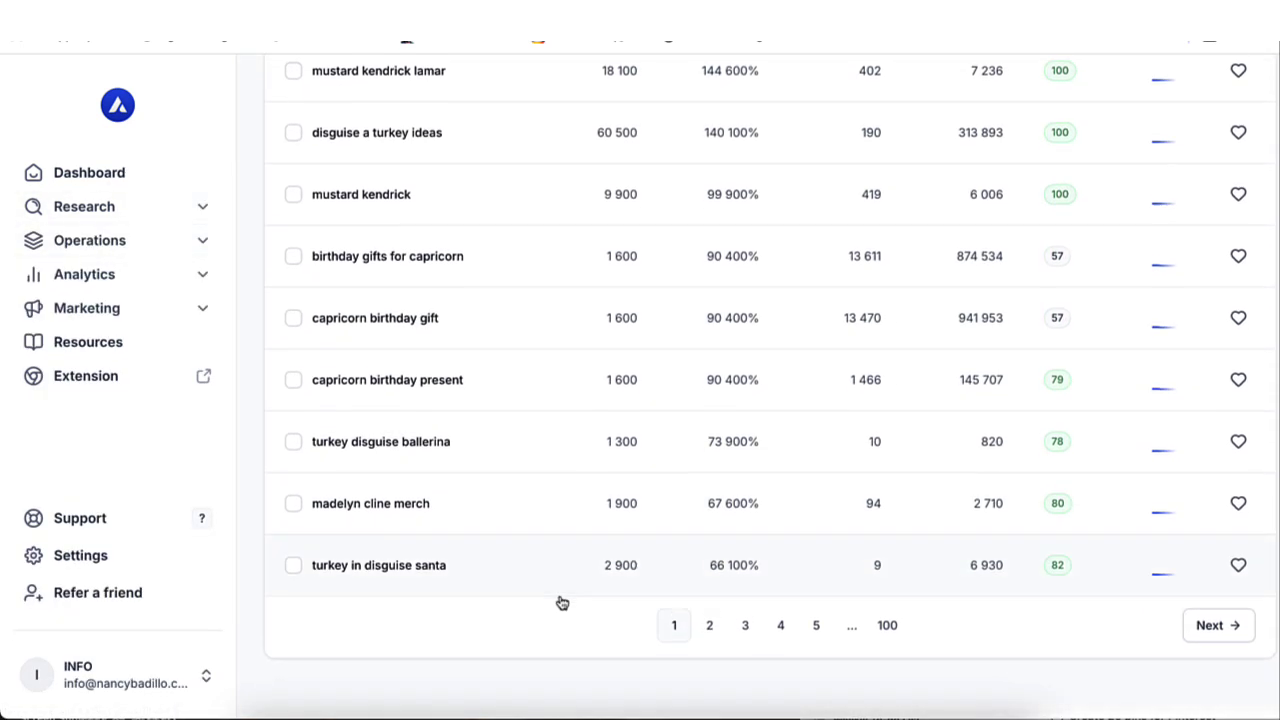
pyautogui.click(710, 634)
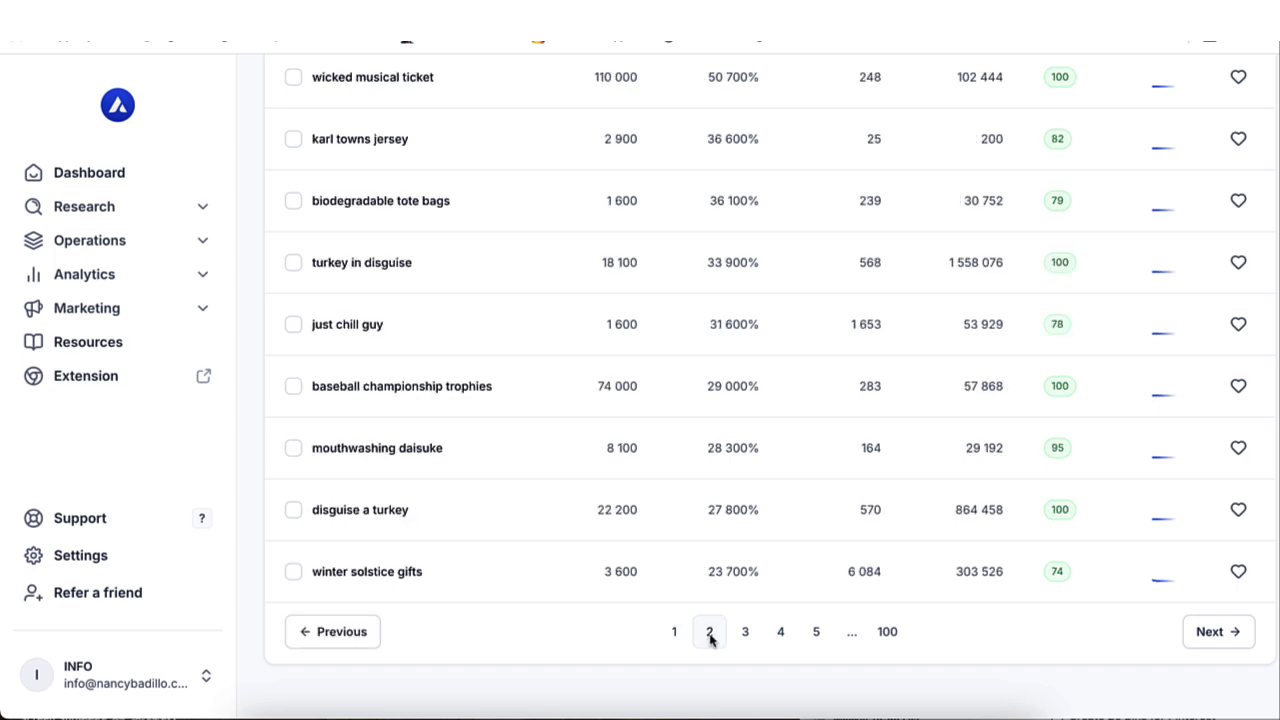
pyautogui.scroll(1, 721, 376)
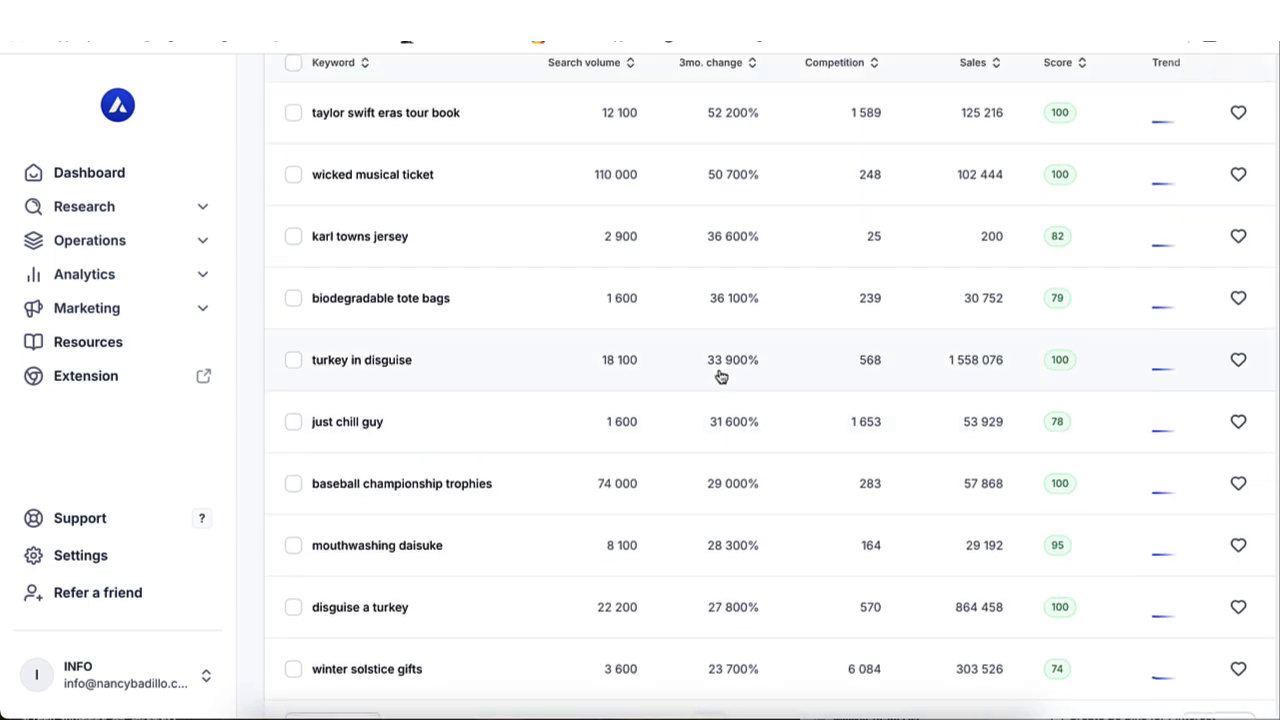
pyautogui.scroll(1, 721, 376)
pyautogui.scroll(-1, 721, 376)
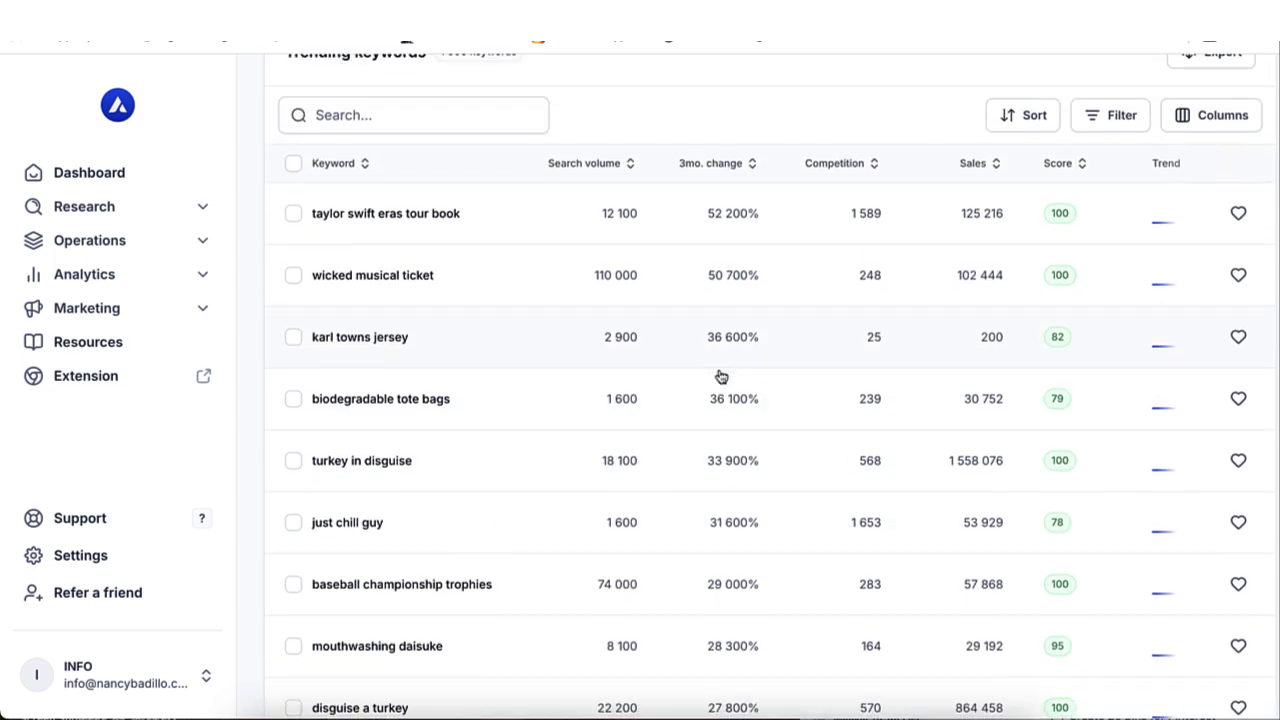
pyautogui.scroll(-1, 540, 457)
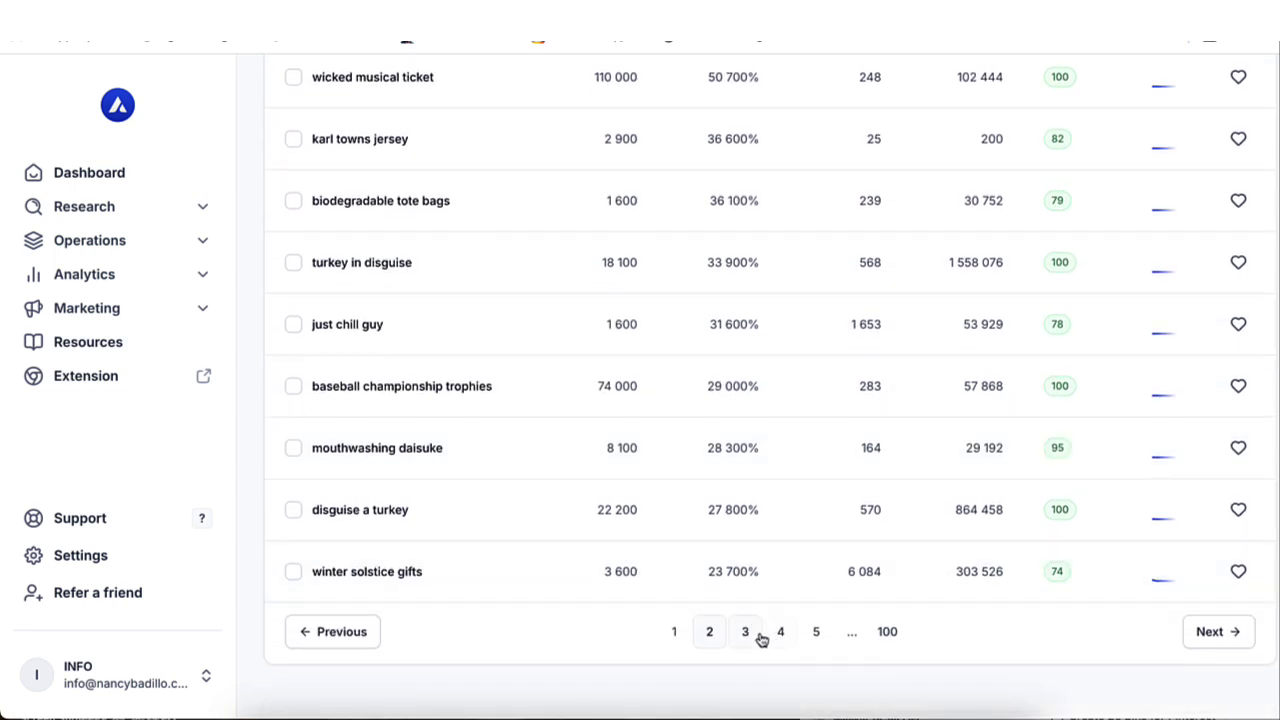
# Browse pages 3 and 4 of the trending keywords for further product ideas.
pyautogui.click(744, 631)
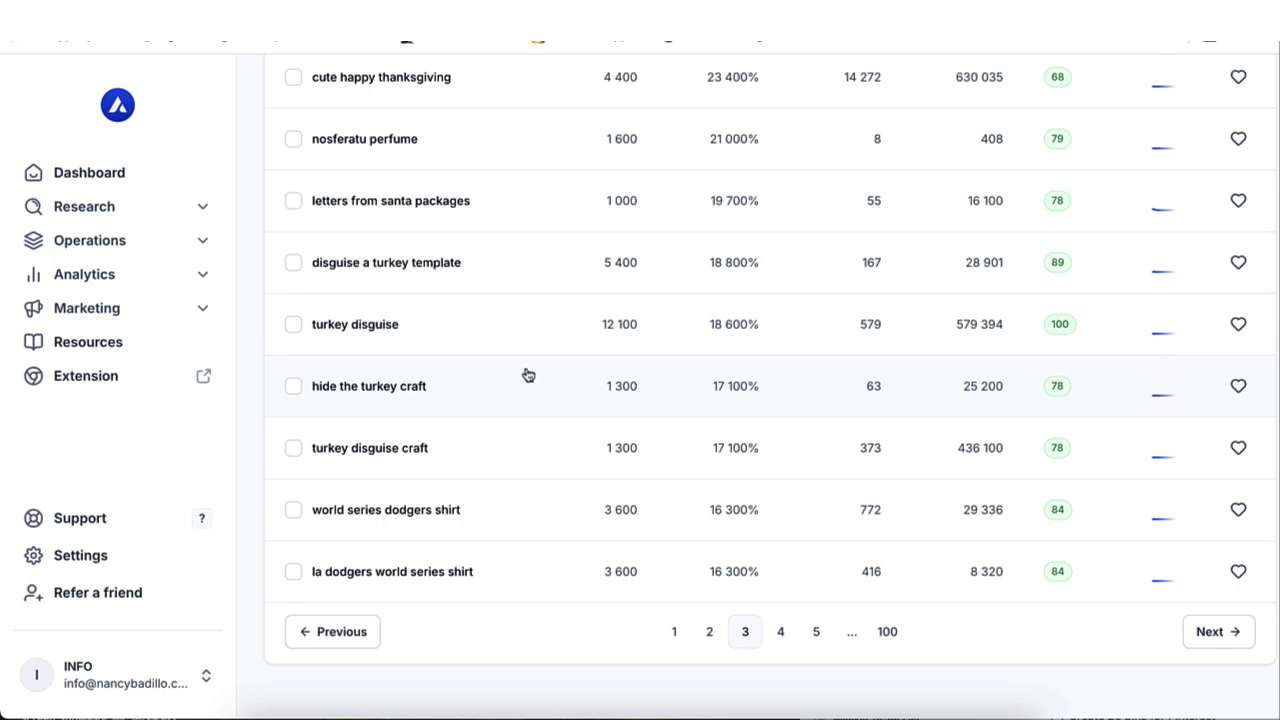
pyautogui.scroll(2, 528, 375)
pyautogui.scroll(-2, 540, 454)
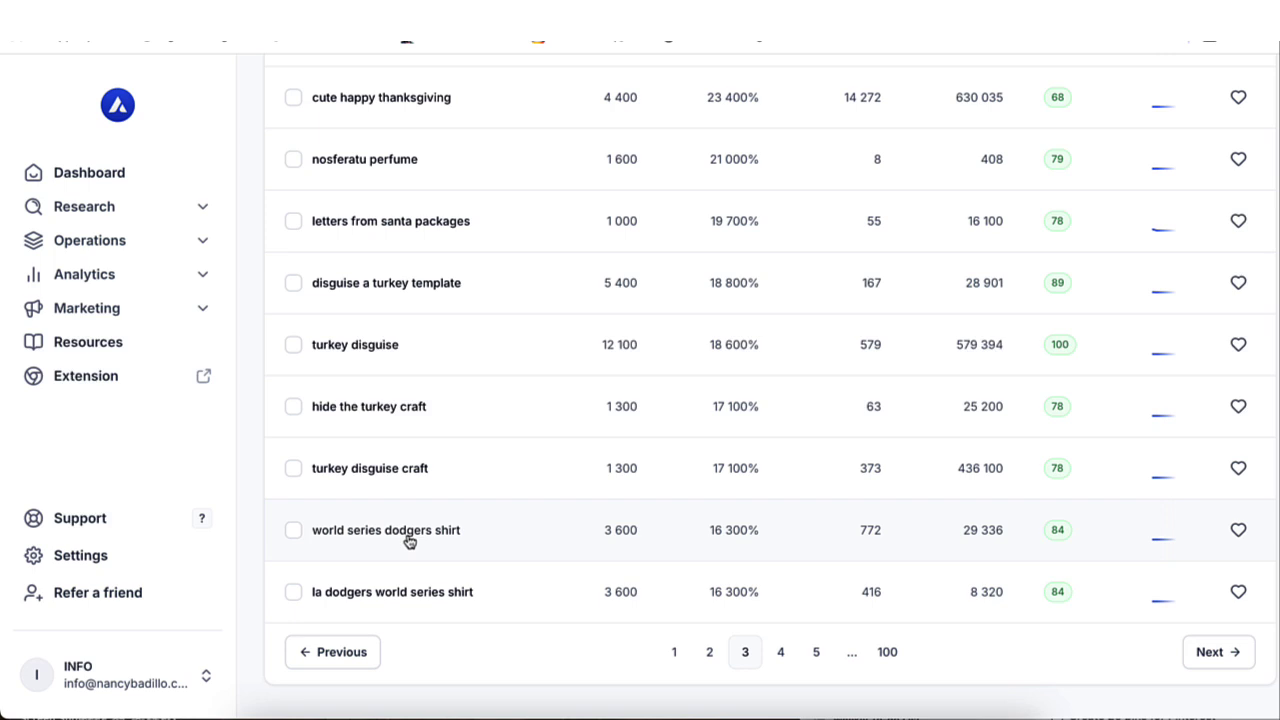
pyautogui.scroll(-1, 410, 540)
pyautogui.click(781, 630)
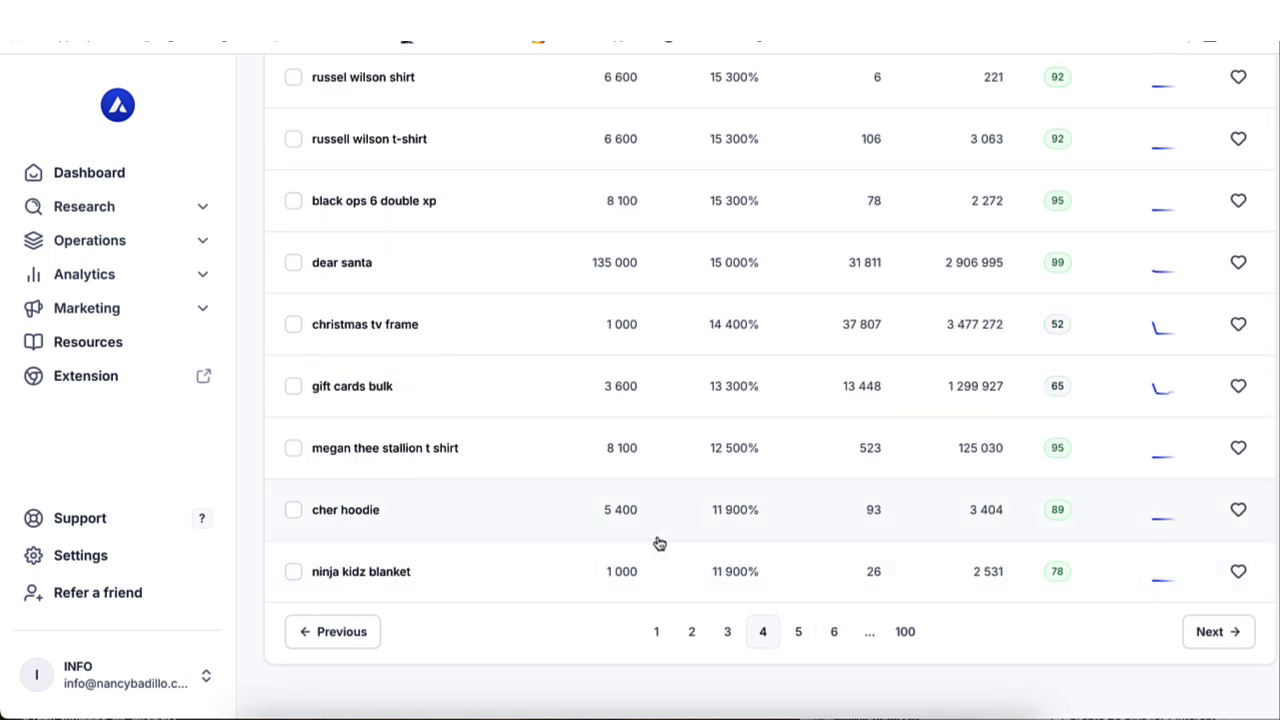
pyautogui.scroll(1, 451, 352)
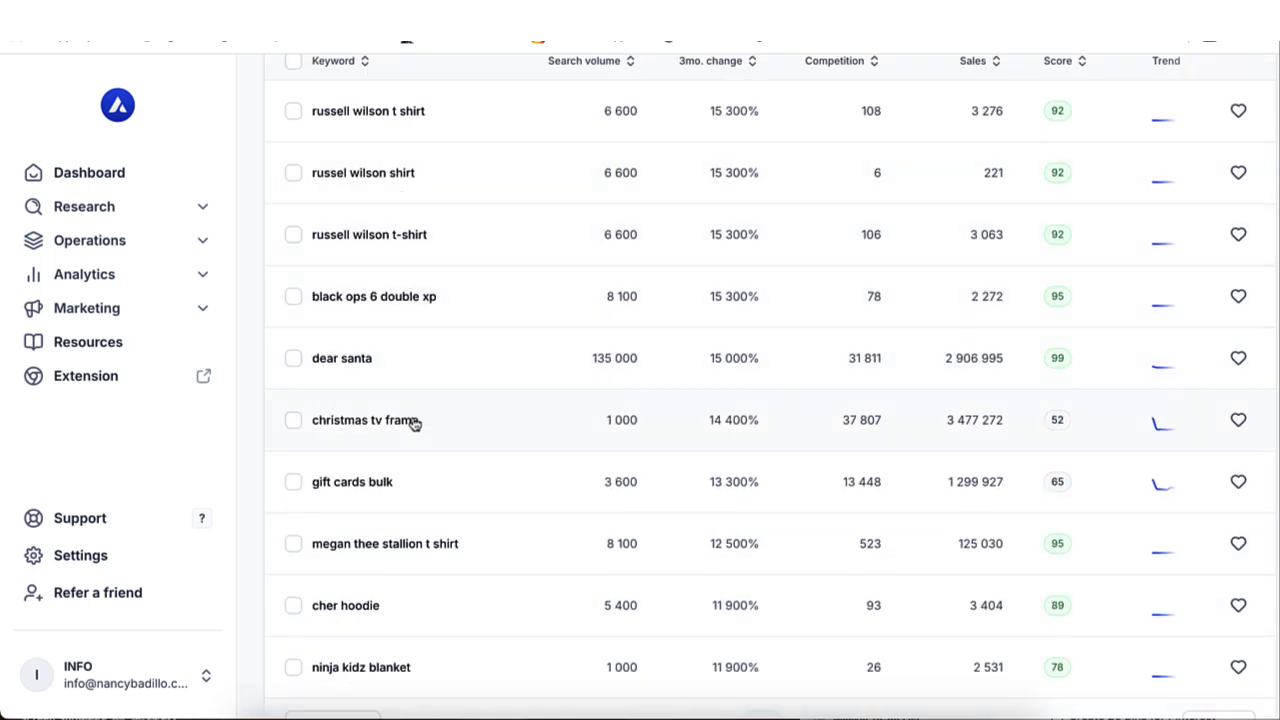
pyautogui.scroll(-1, 430, 490)
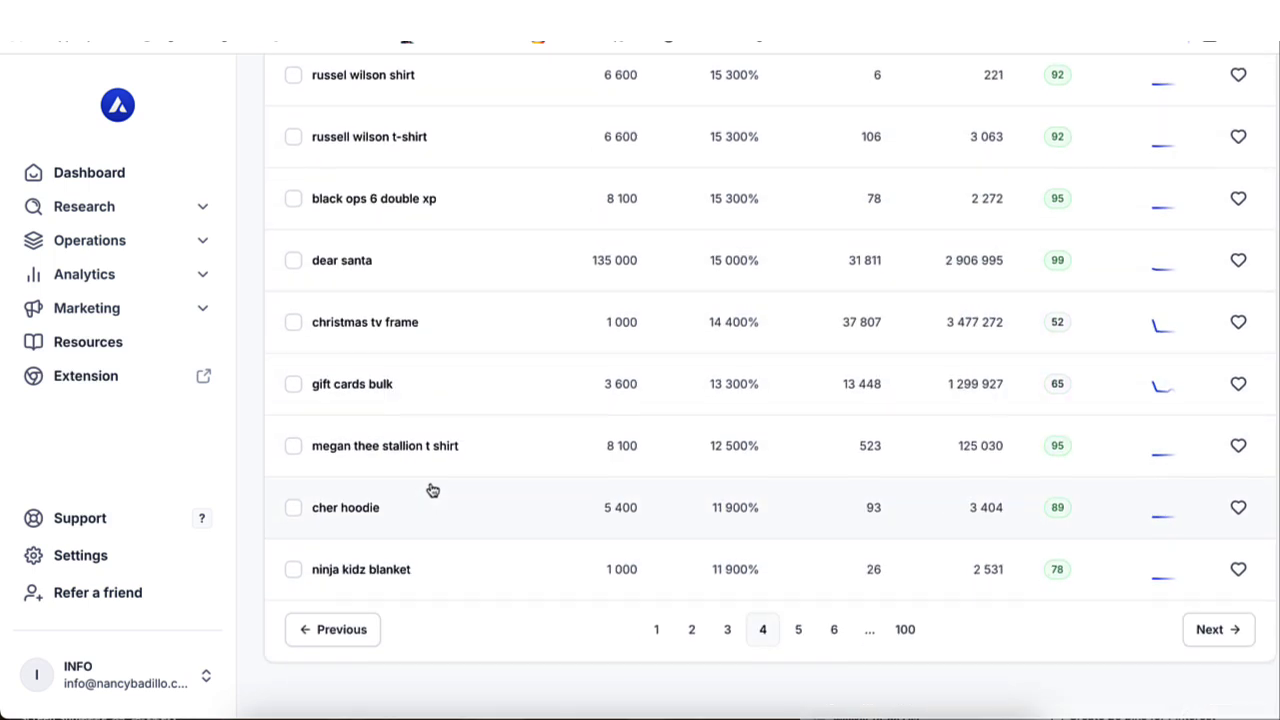
# Open page 5 of the trending keywords and look through its entries.
pyautogui.click(795, 634)
pyautogui.scroll(2, 725, 390)
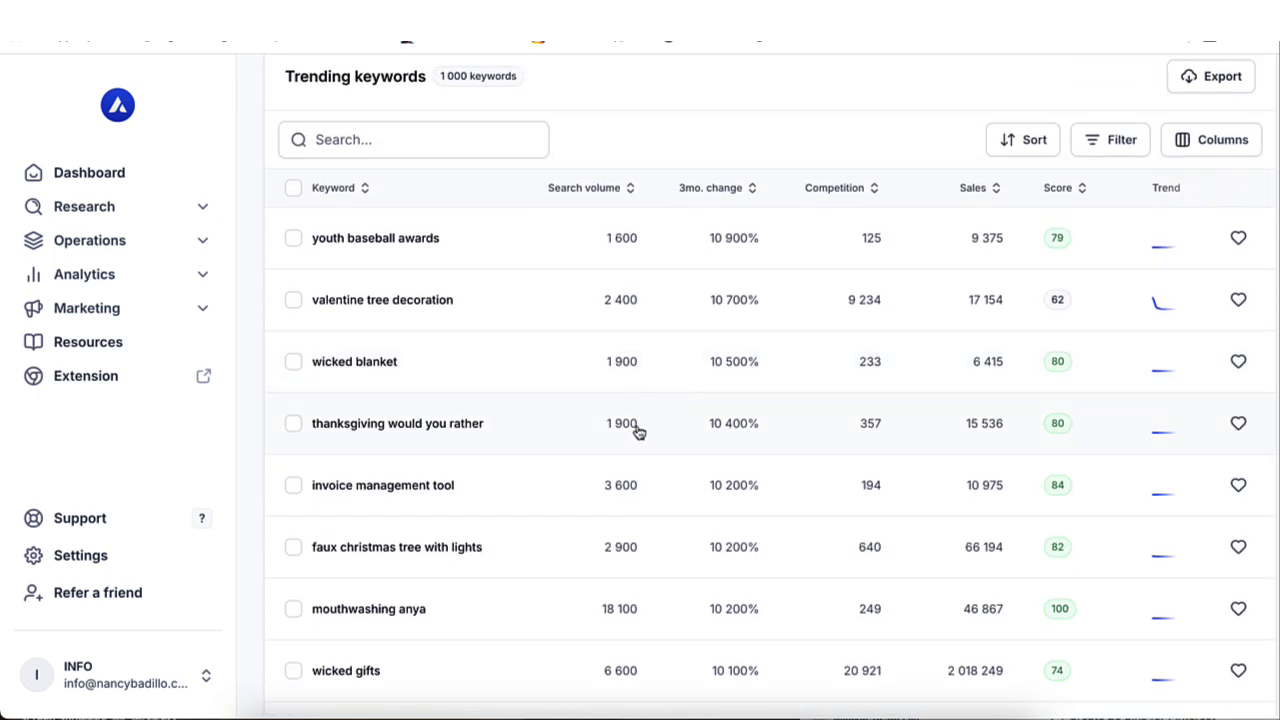
pyautogui.scroll(3, 634, 433)
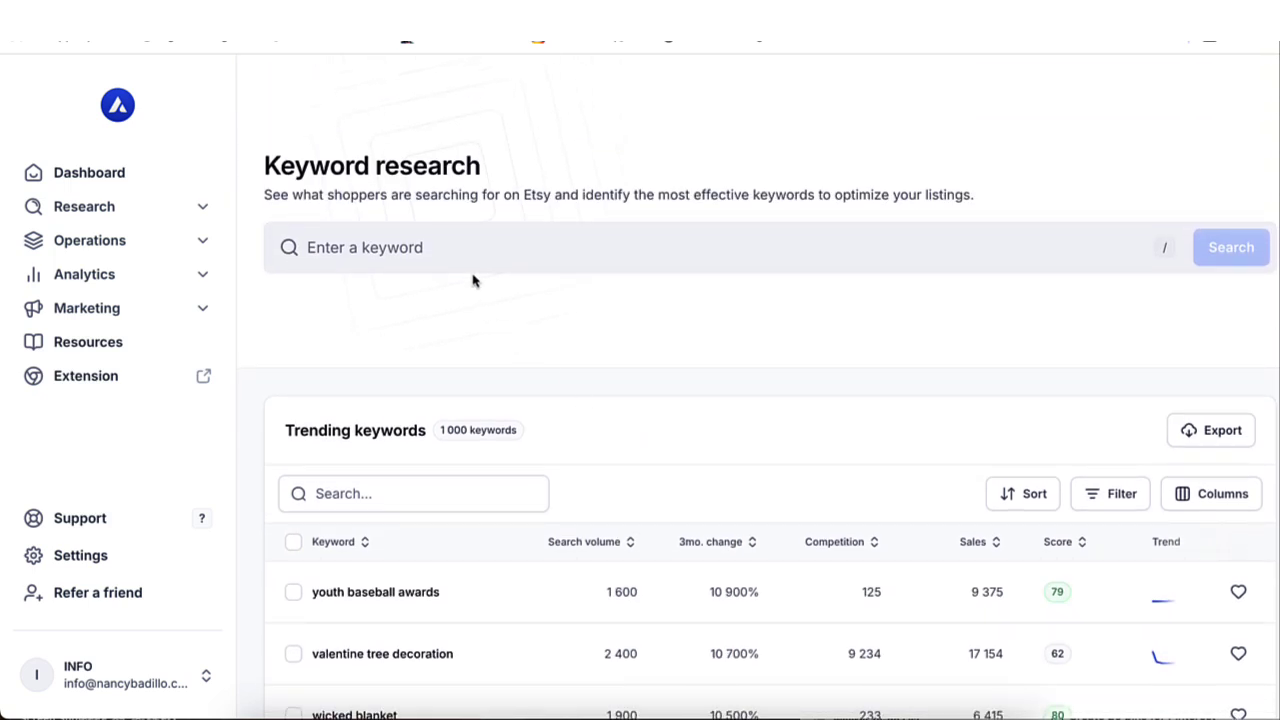
pyautogui.scroll(-2, 537, 563)
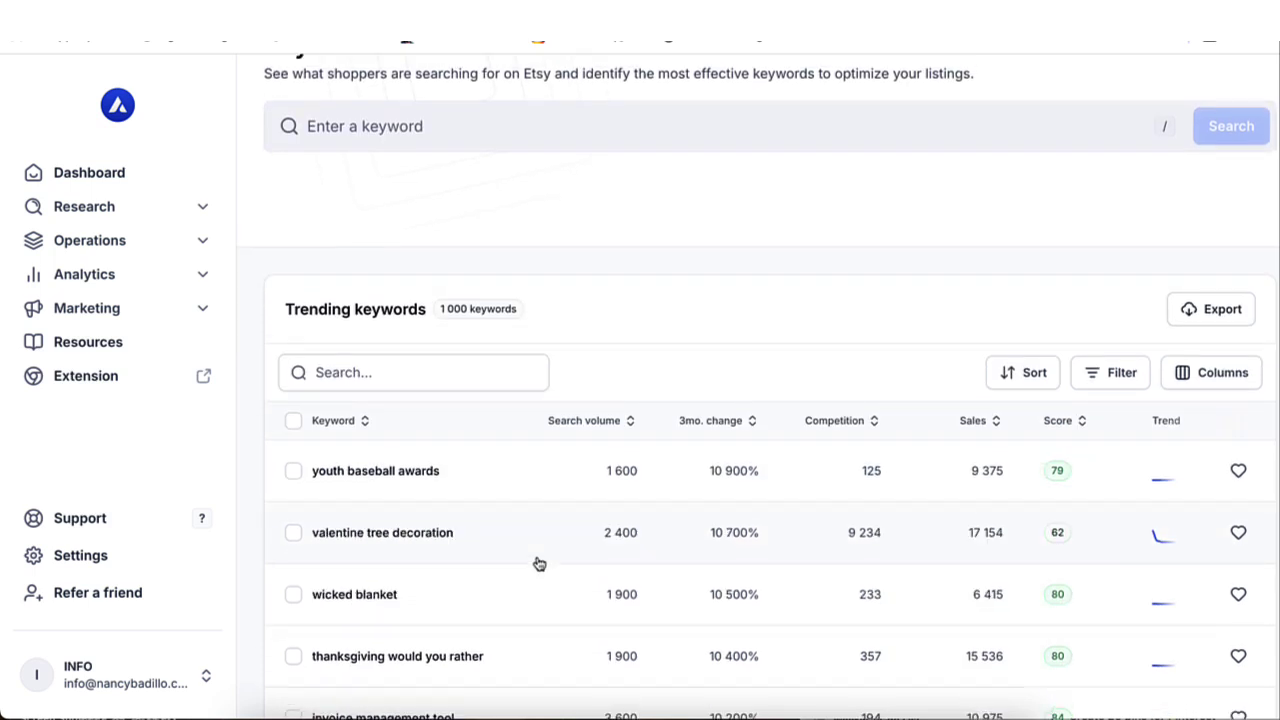
pyautogui.scroll(2, 537, 561)
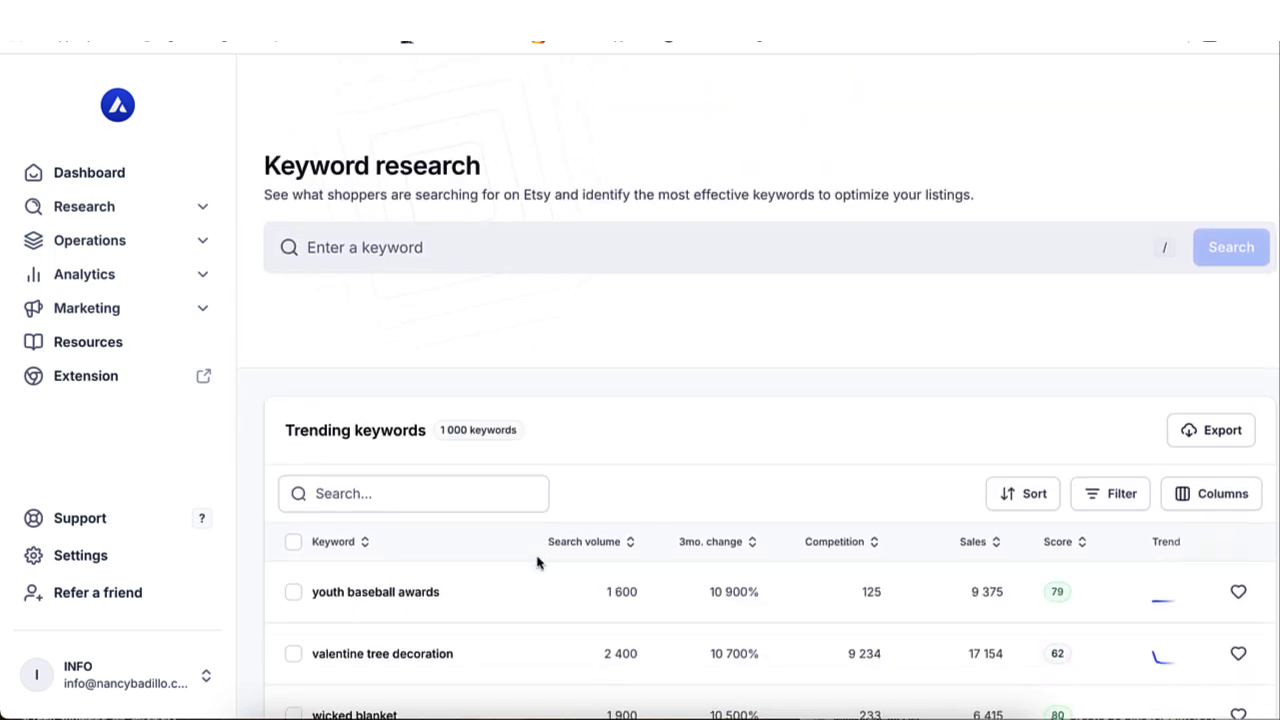